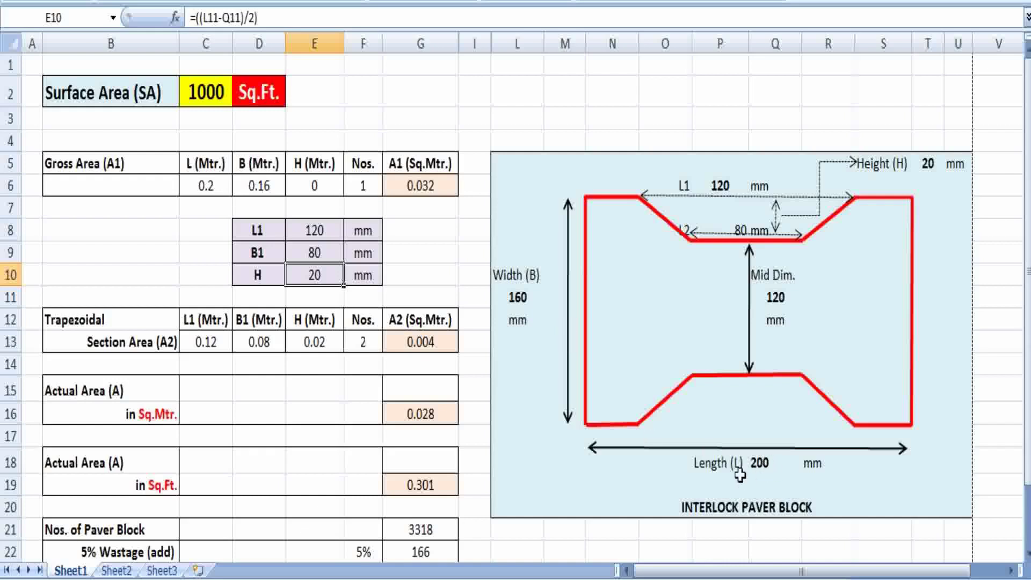
# Step: Inspect the formulas that convert the block's length in C6 and width in D6 from millimetres to metres
pyautogui.click(198, 185)
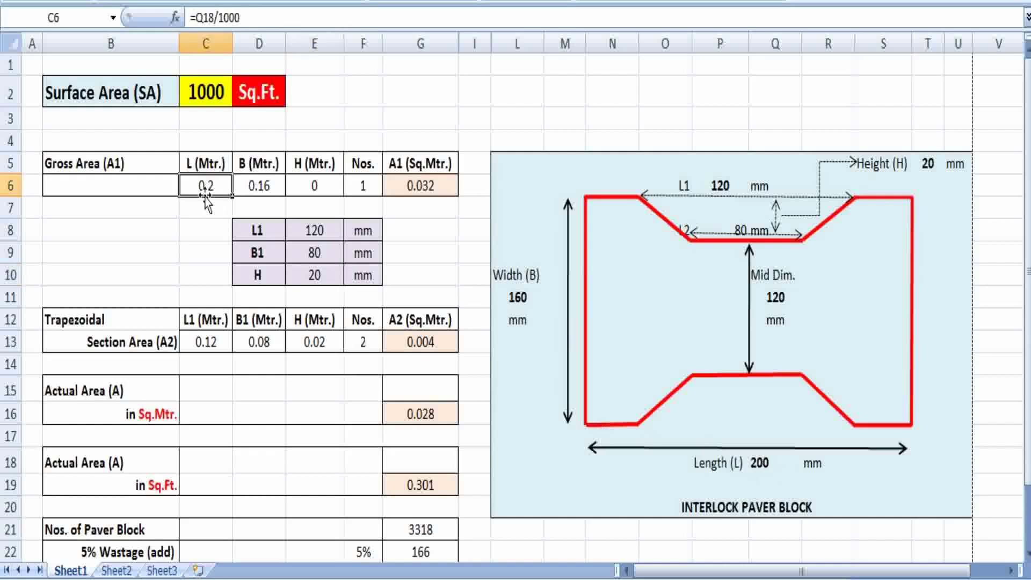
pyautogui.doubleClick(210, 187)
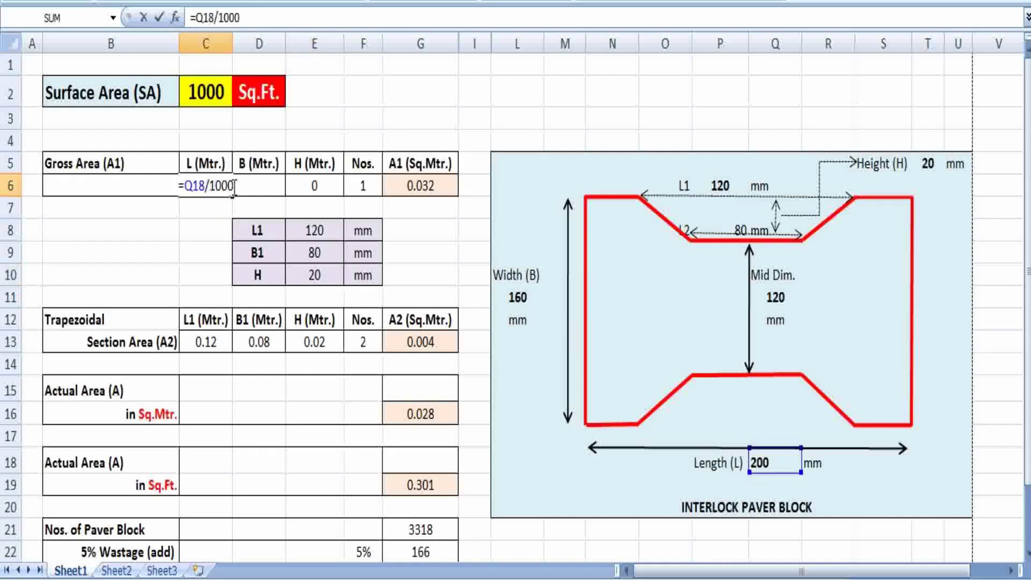
pyautogui.click(218, 221)
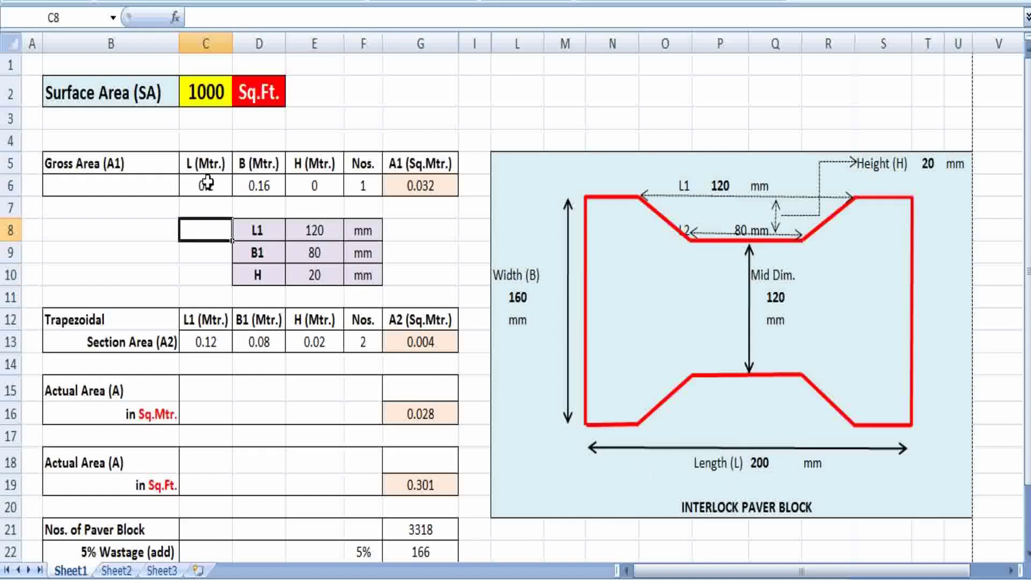
pyautogui.click(272, 184)
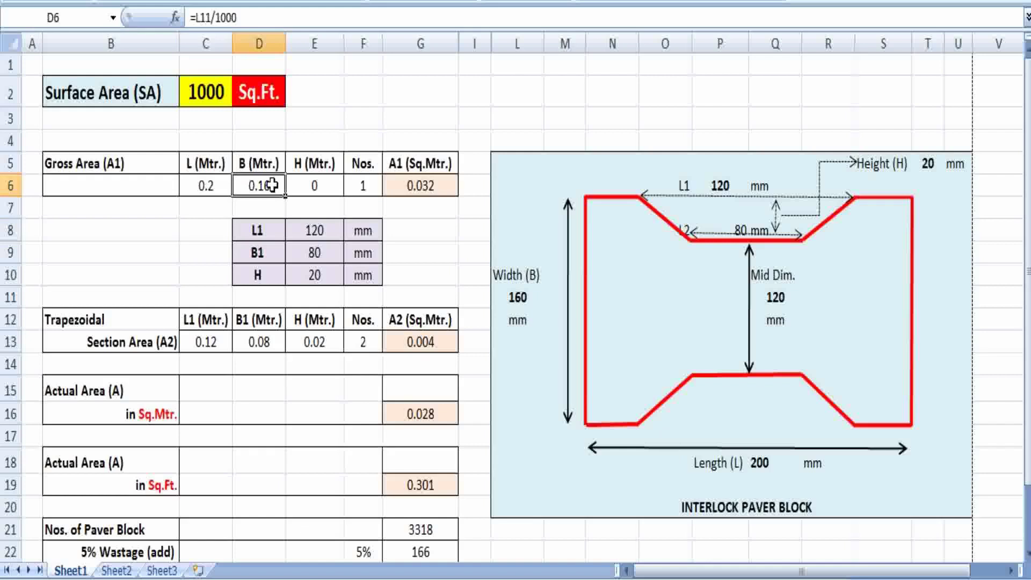
pyautogui.doubleClick(271, 186)
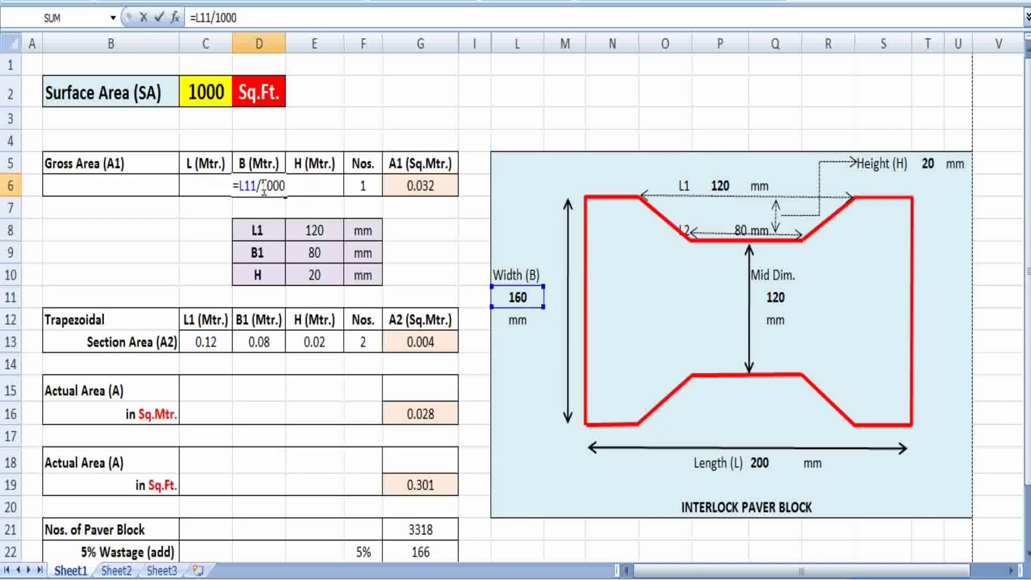
pyautogui.click(303, 207)
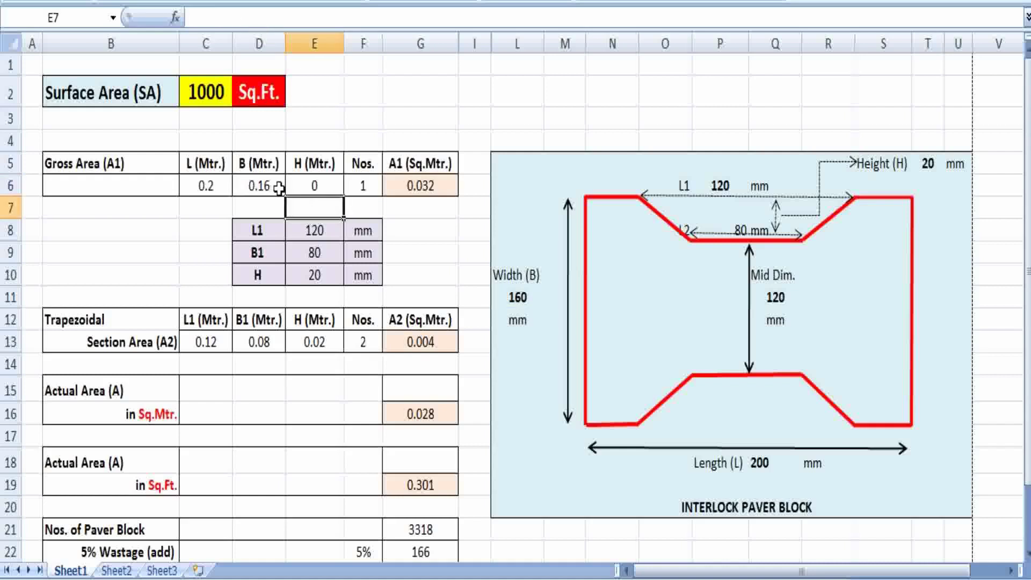
# Step: Inspect the gross area (A1) formula in G6 and the cells it multiplies
pyautogui.click(410, 191)
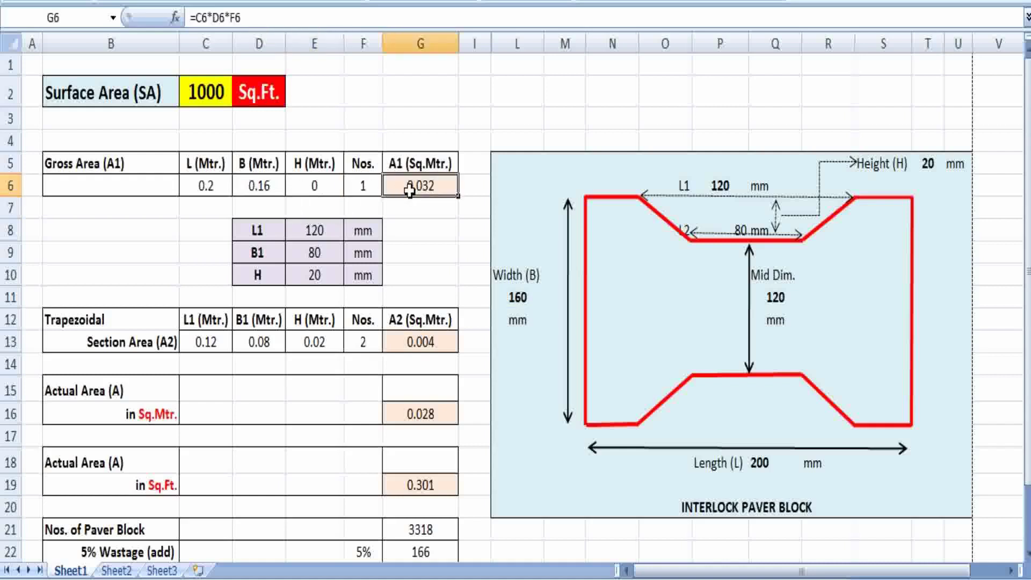
pyautogui.doubleClick(414, 188)
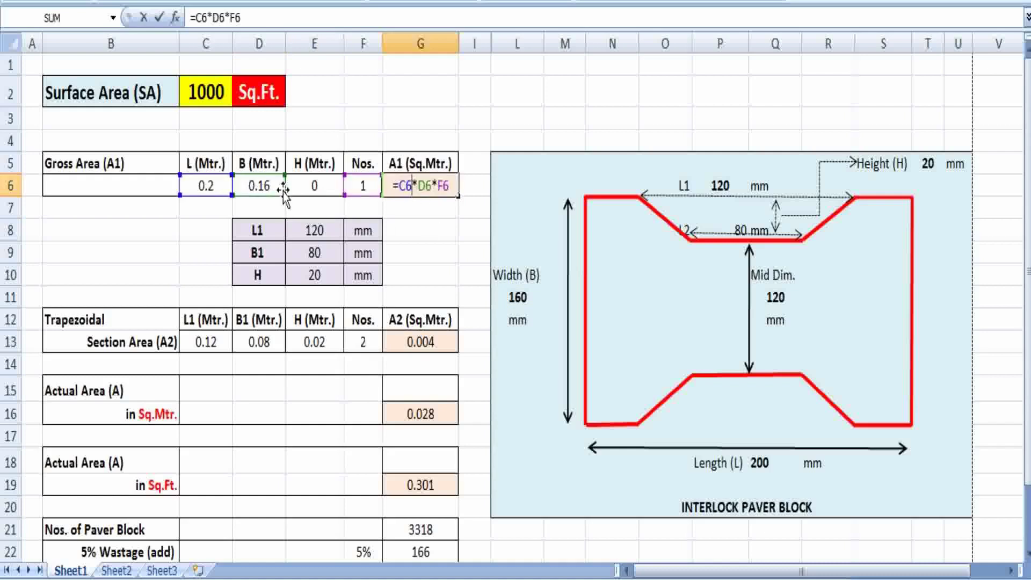
pyautogui.click(416, 224)
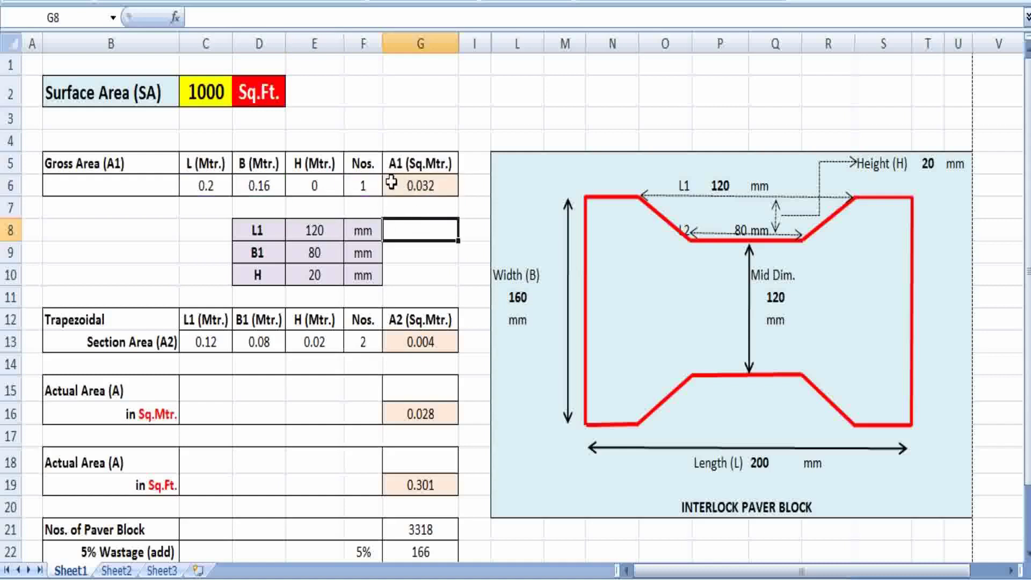
pyautogui.click(428, 190)
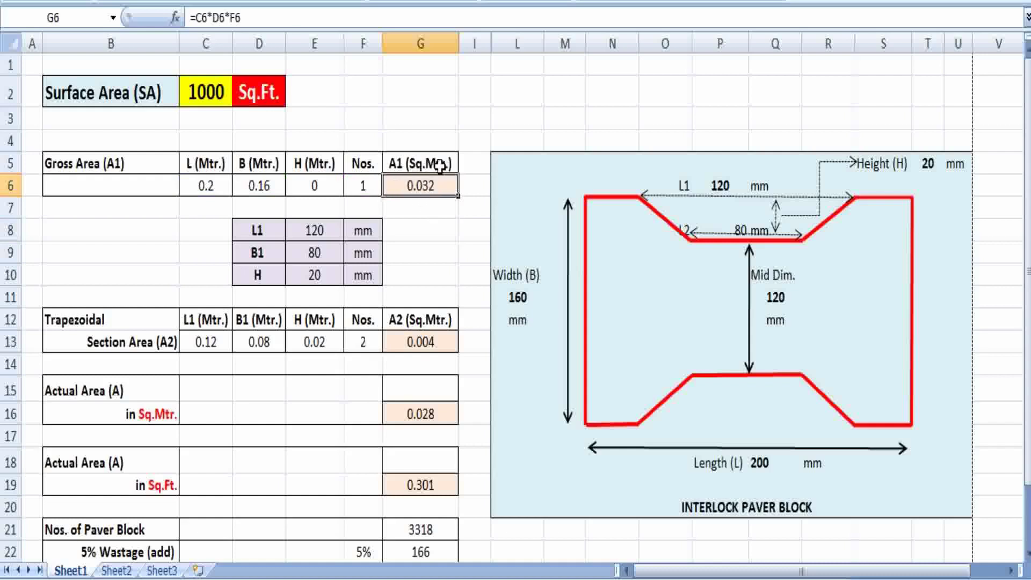
pyautogui.scroll(-1, 419, 227)
pyautogui.scroll(1, 419, 227)
# Step: Examine the L1 formula in E8 and the two short upper edges of the paver block outline, leaving the formula as is
pyautogui.doubleClick(316, 231)
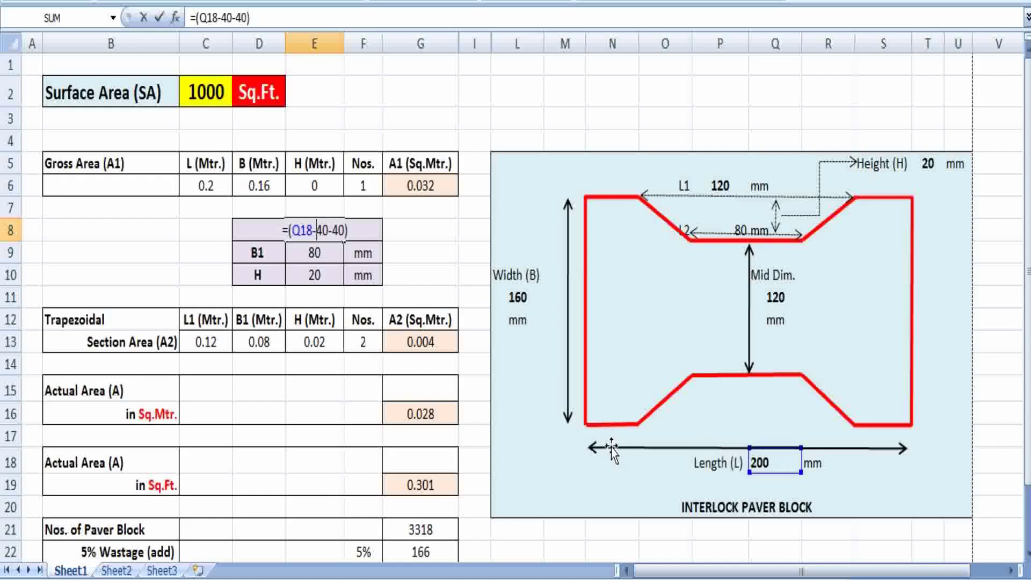
pyautogui.click(614, 197)
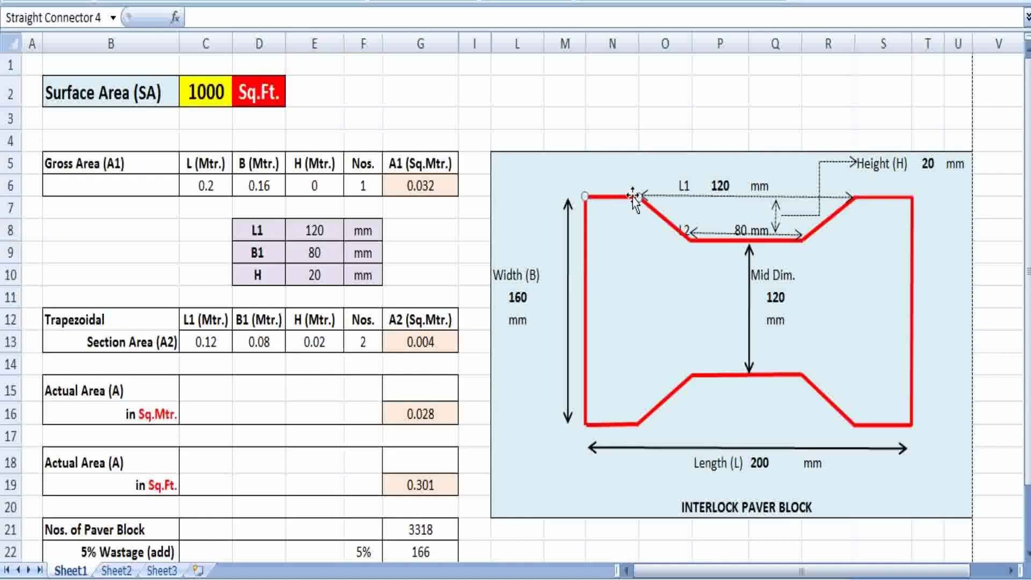
pyautogui.click(882, 197)
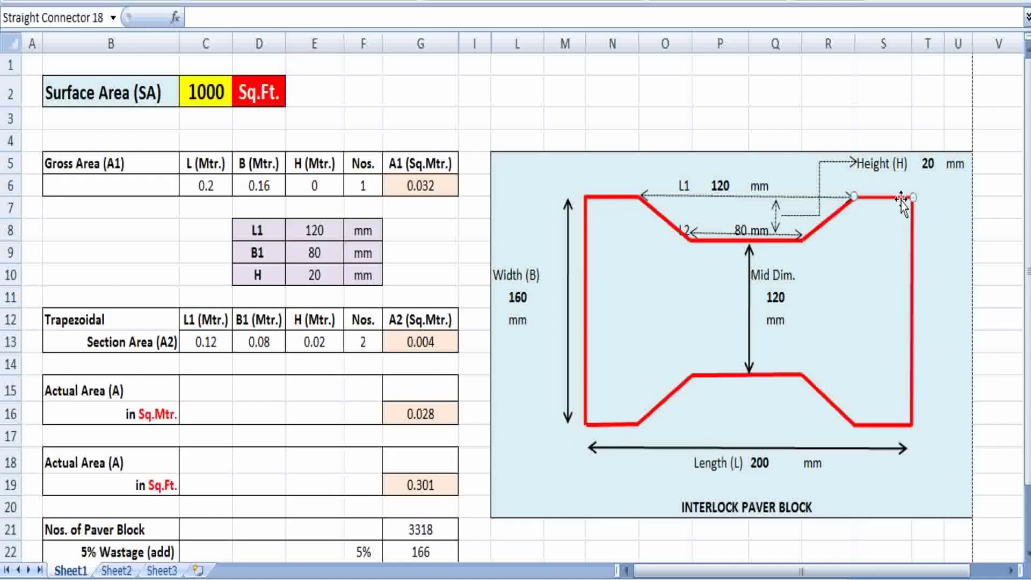
pyautogui.click(880, 214)
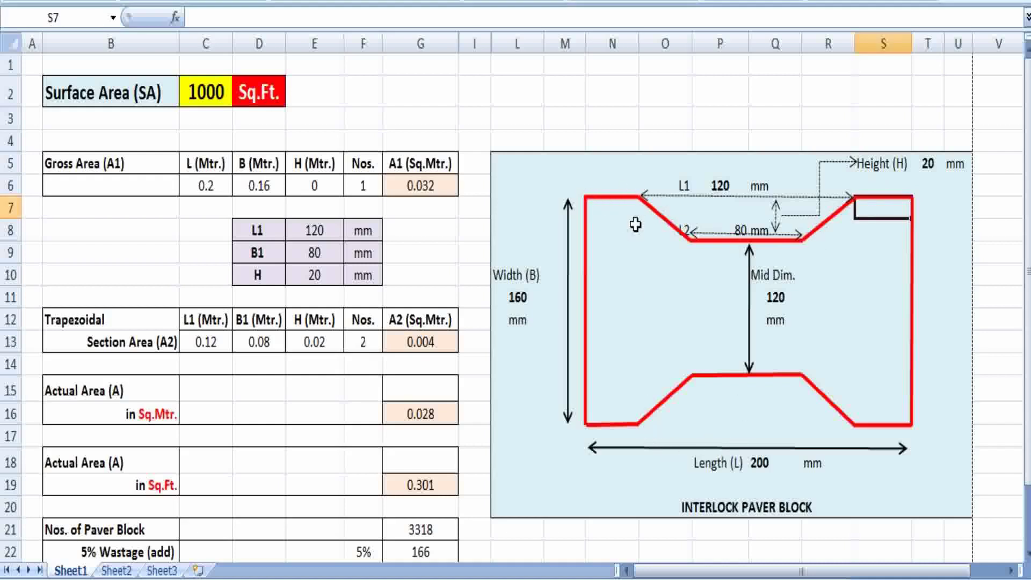
pyautogui.click(315, 231)
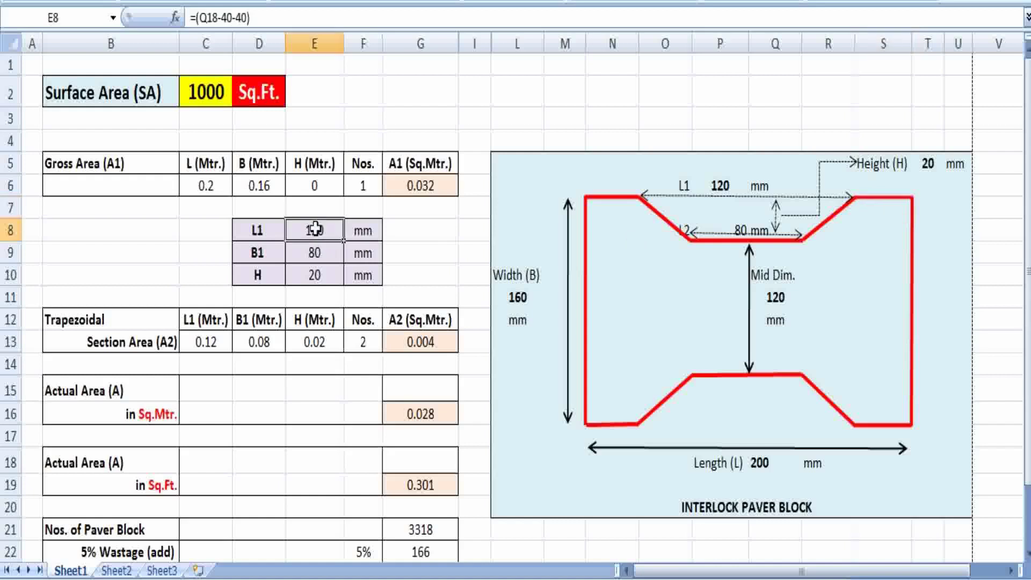
pyautogui.doubleClick(315, 231)
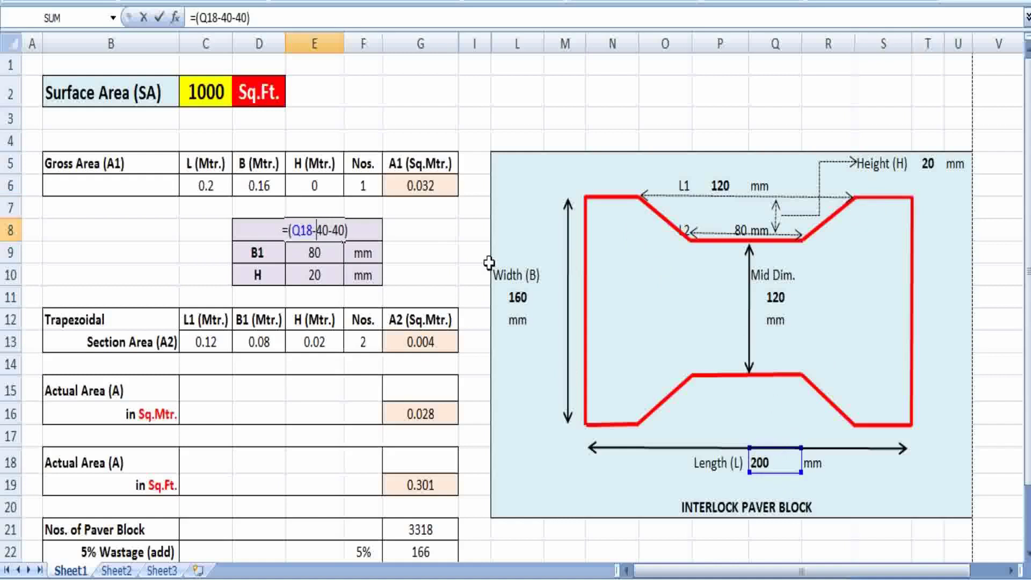
pyautogui.click(463, 259)
pyautogui.click(427, 294)
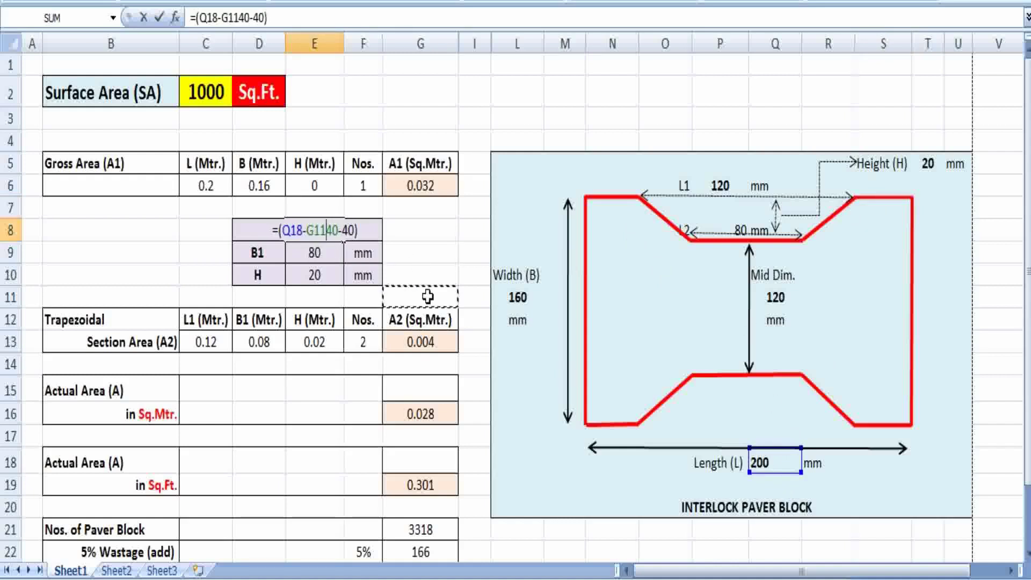
pyautogui.press('Escape')
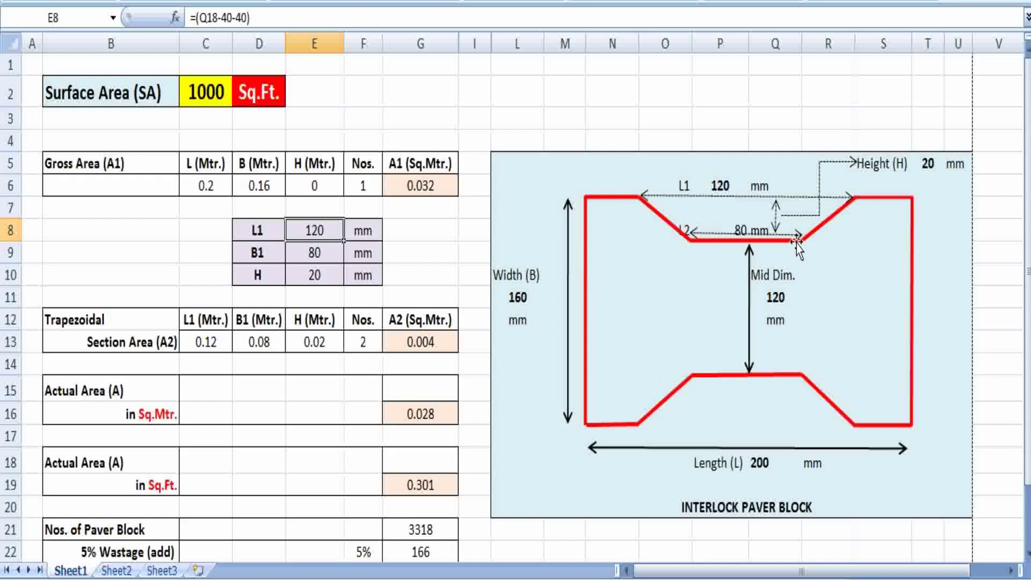
# Step: Inspect the B1 formula in E9 and the H formula in E10 along with the drawing dimensions they reference
pyautogui.click(329, 252)
pyautogui.doubleClick(323, 253)
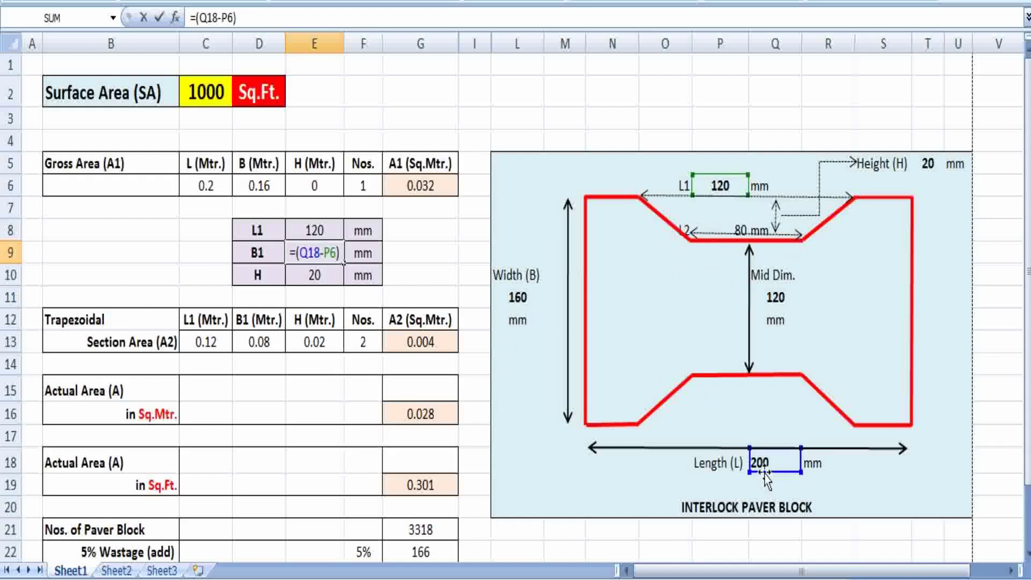
pyautogui.click(706, 280)
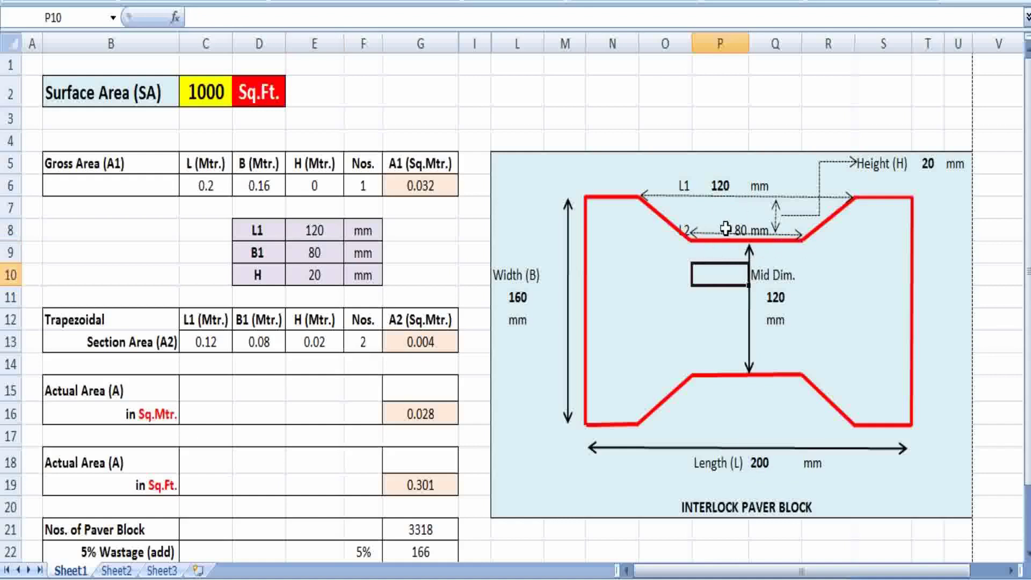
pyautogui.doubleClick(311, 275)
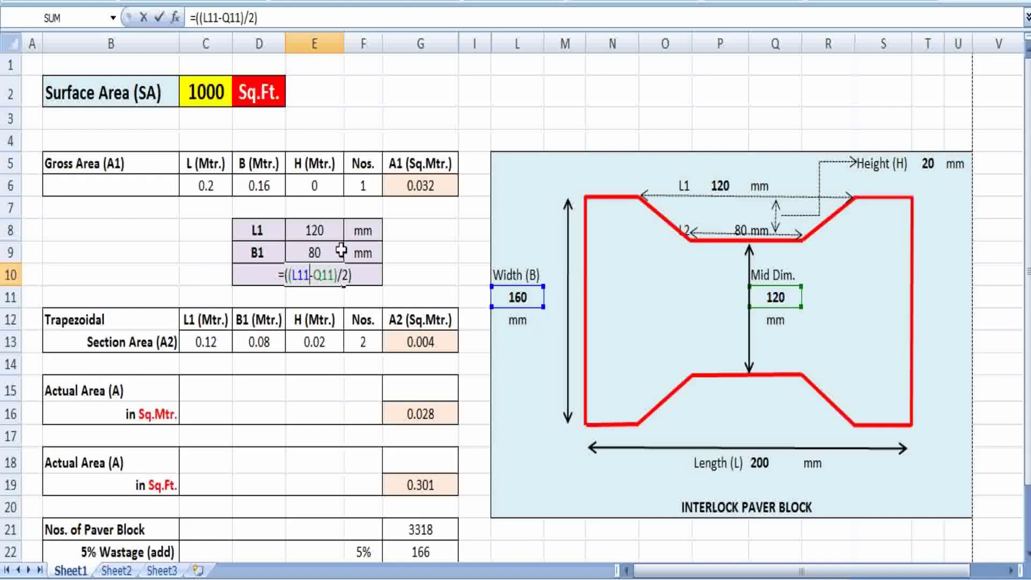
pyautogui.click(423, 251)
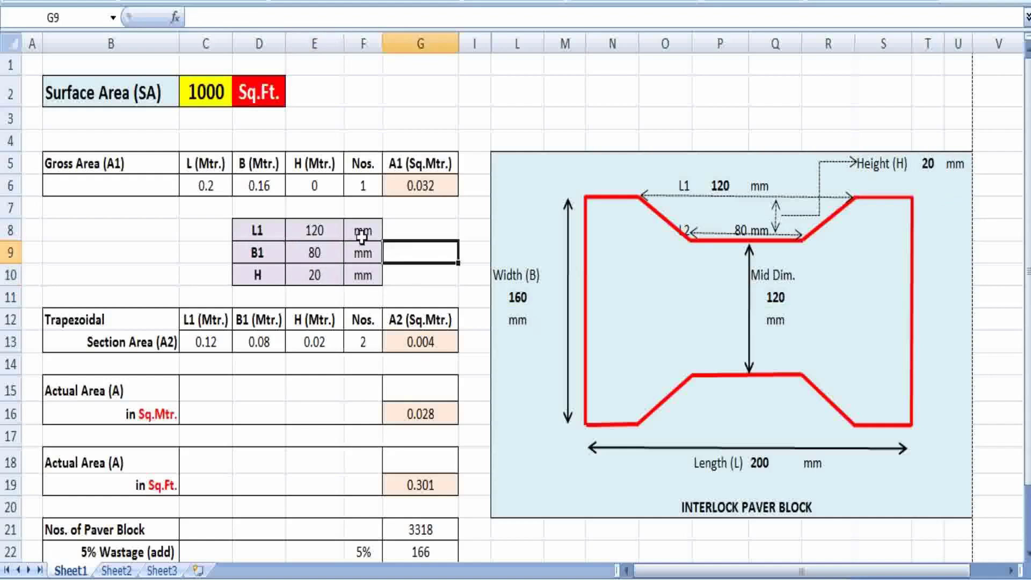
# Step: Examine the trapezoidal section area (A2) formula in G13 and compare it with the written formula beside it
pyautogui.scroll(-1, 340, 264)
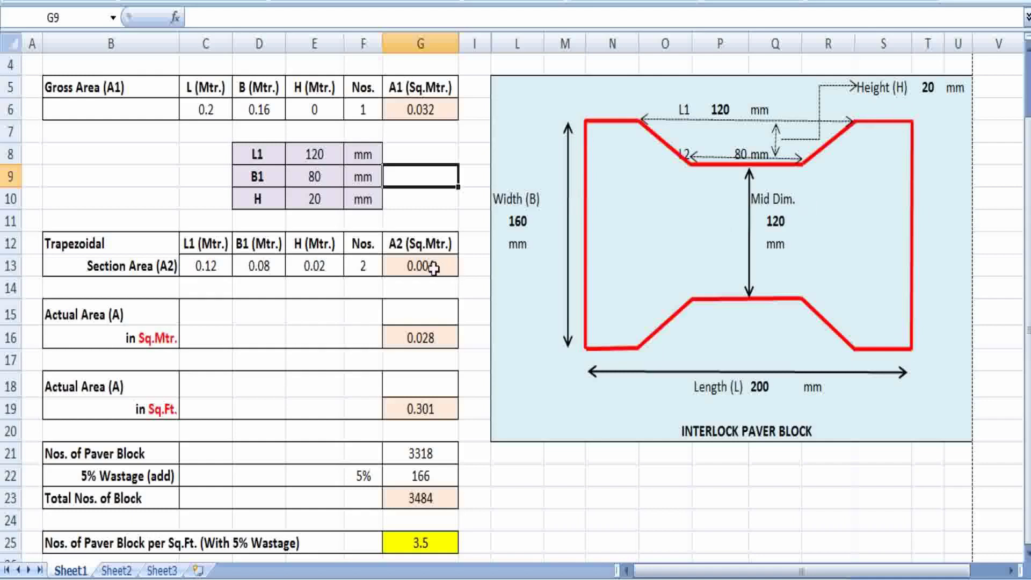
pyautogui.click(418, 293)
pyautogui.click(402, 266)
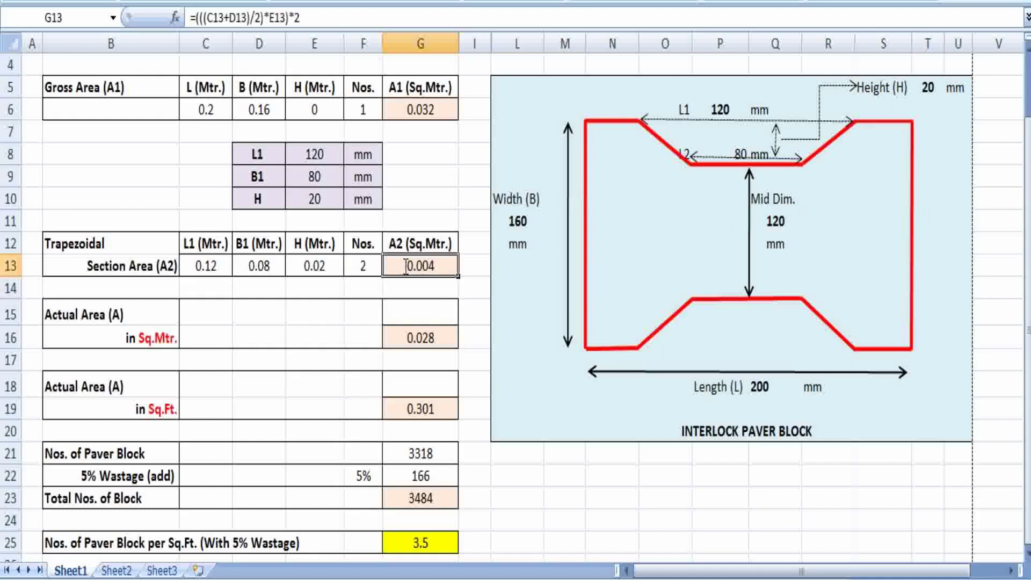
pyautogui.doubleClick(403, 266)
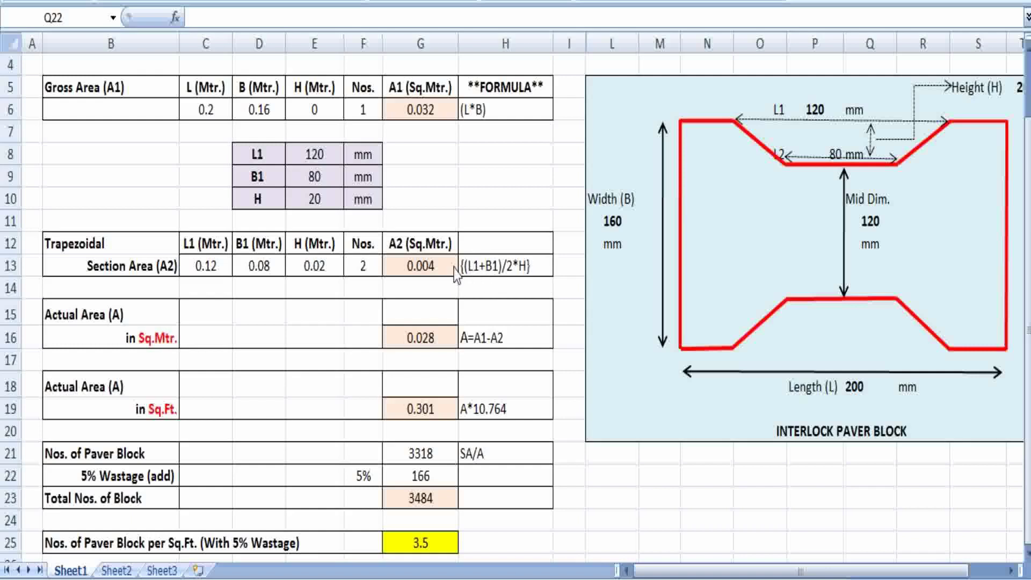
pyautogui.click(427, 265)
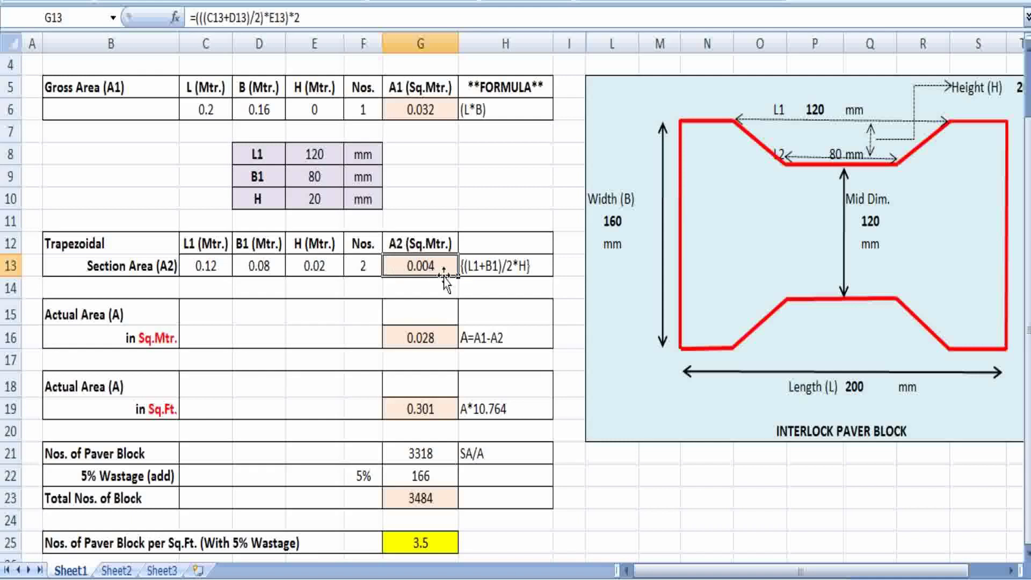
pyautogui.click(514, 243)
pyautogui.scroll(-1, 515, 338)
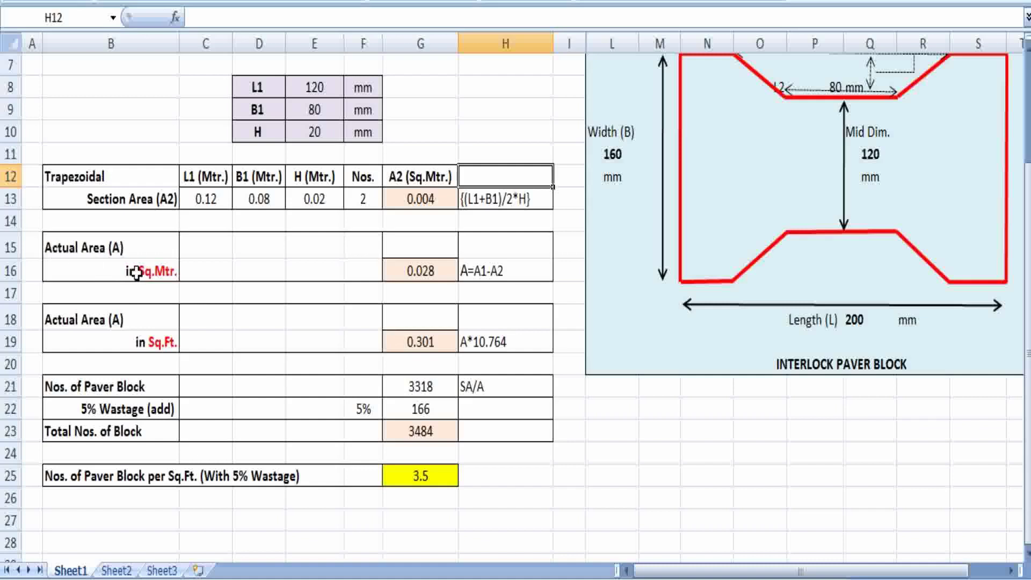
pyautogui.scroll(1, 408, 316)
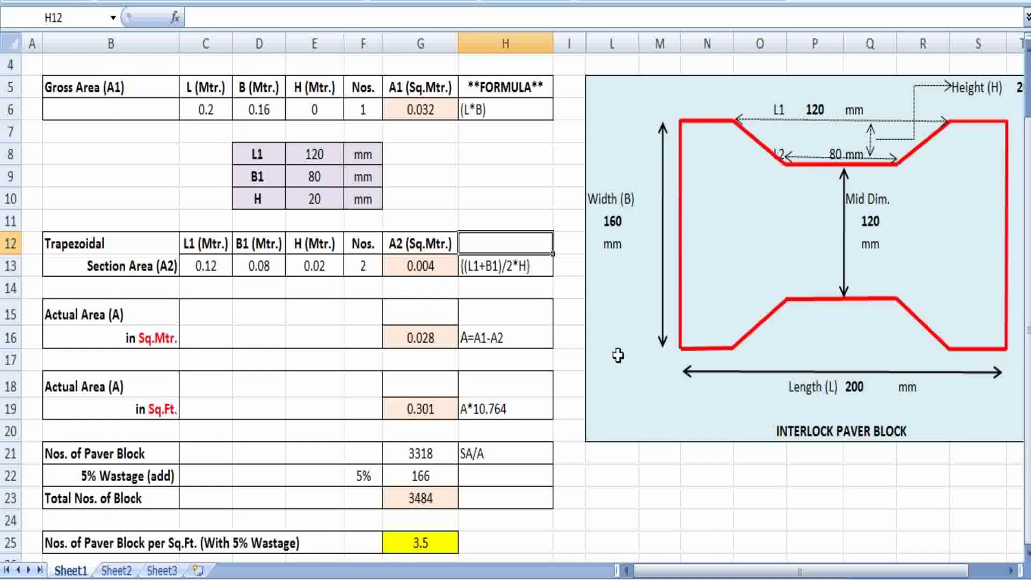
# Step: Examine the actual area formula in G16, discard any accidental edit, and review the square-foot area rows and the surface area
pyautogui.click(426, 338)
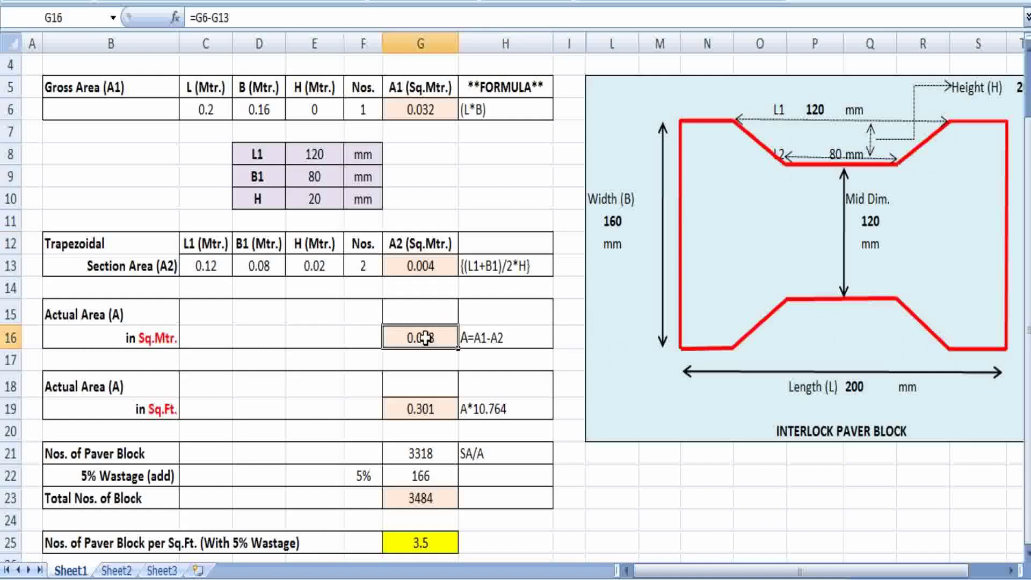
pyautogui.doubleClick(425, 338)
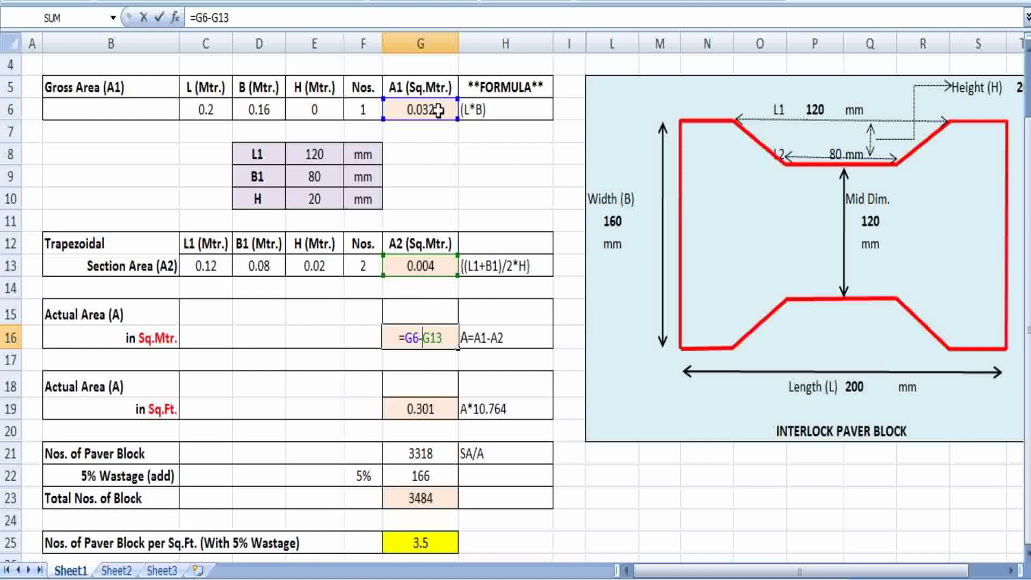
pyautogui.scroll(1, 424, 162)
pyautogui.scroll(-1, 416, 172)
pyautogui.click(513, 355)
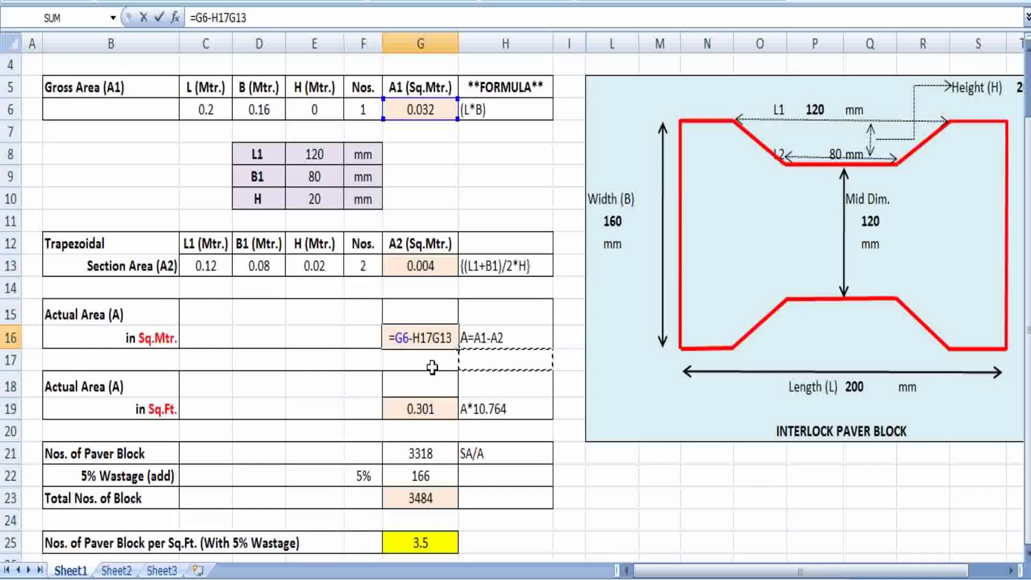
pyautogui.press('Escape')
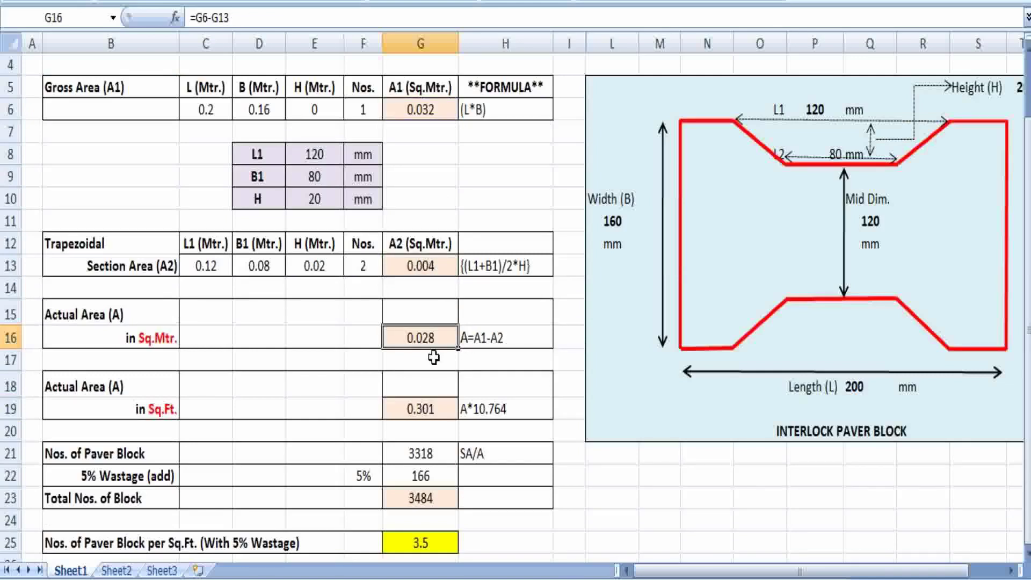
pyautogui.click(447, 361)
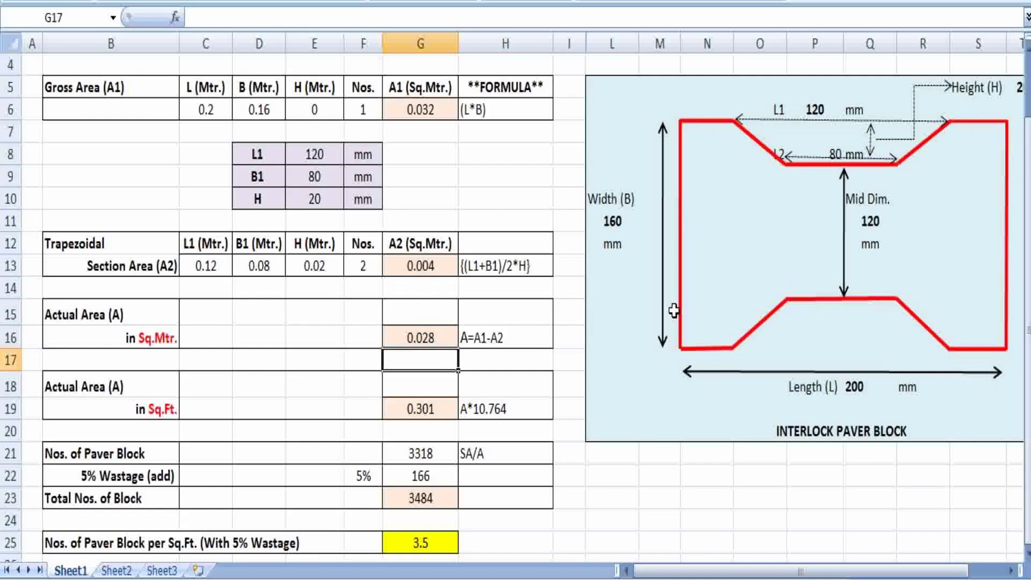
pyautogui.scroll(-1, 740, 311)
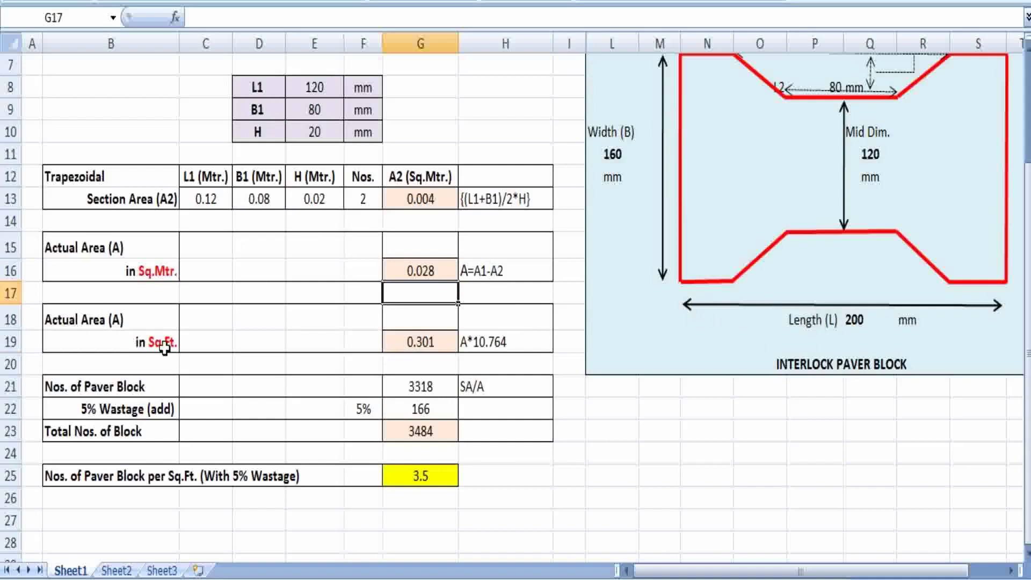
pyautogui.scroll(2, 226, 340)
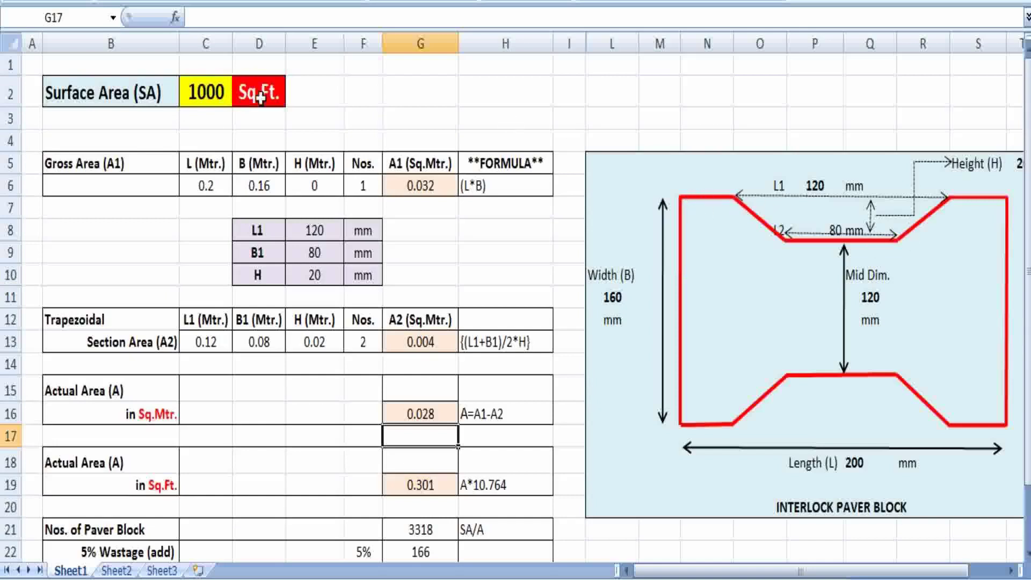
# Step: Examine the square-foot actual area formula in G19 and its reference to the square-metre area, leaving it as is
pyautogui.scroll(-2, 315, 128)
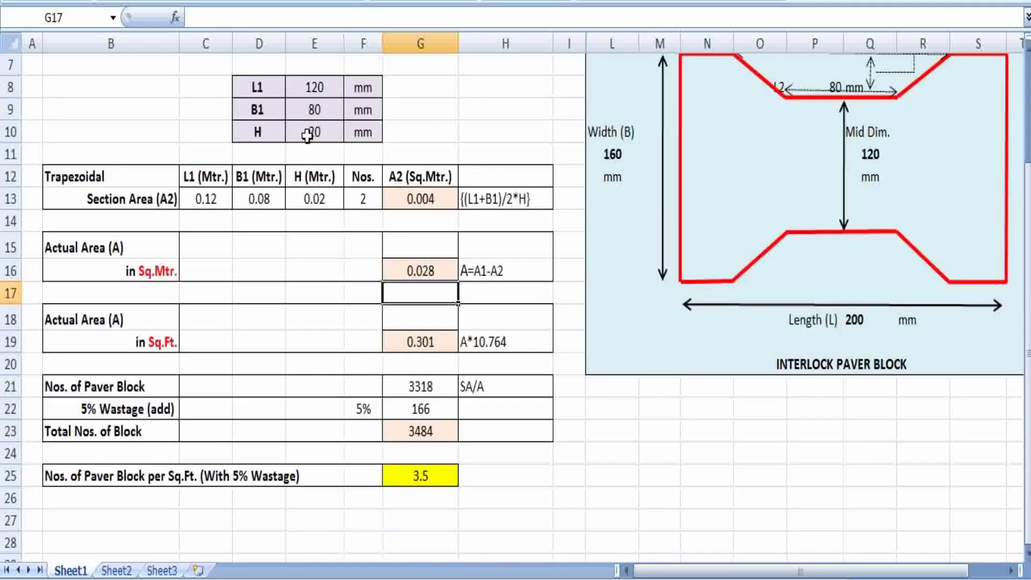
pyautogui.scroll(2, 279, 129)
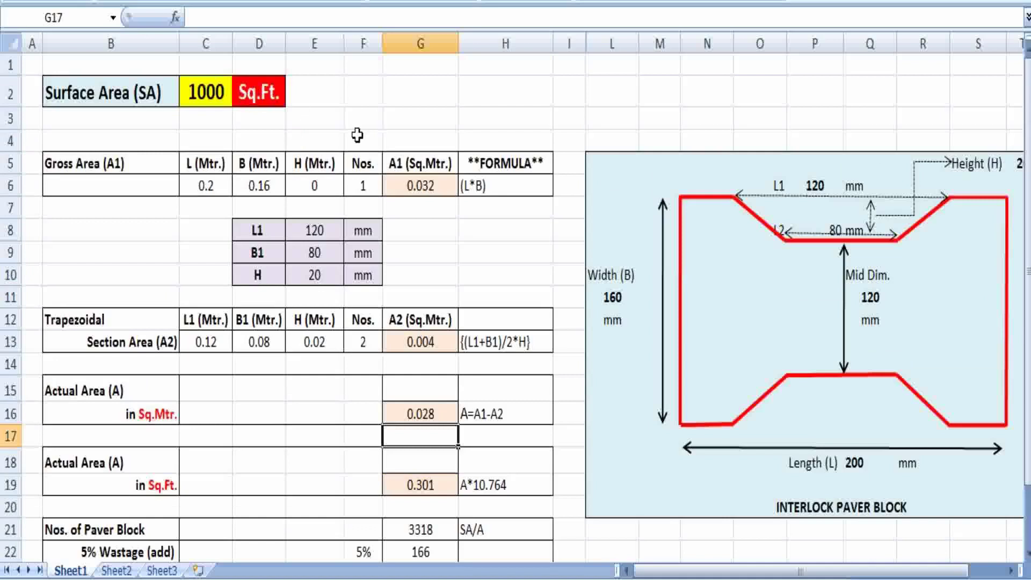
pyautogui.scroll(-2, 357, 135)
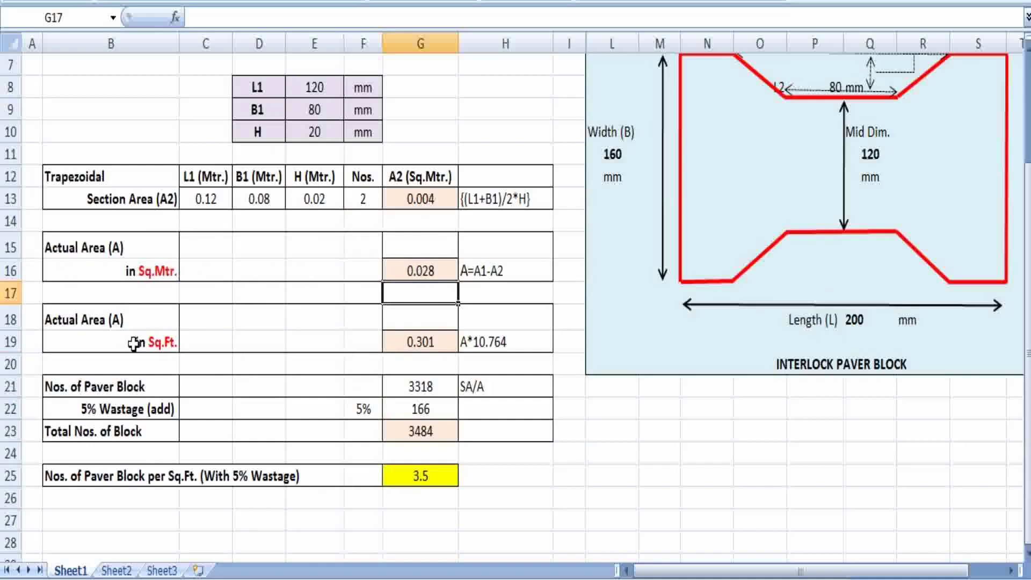
pyautogui.click(434, 345)
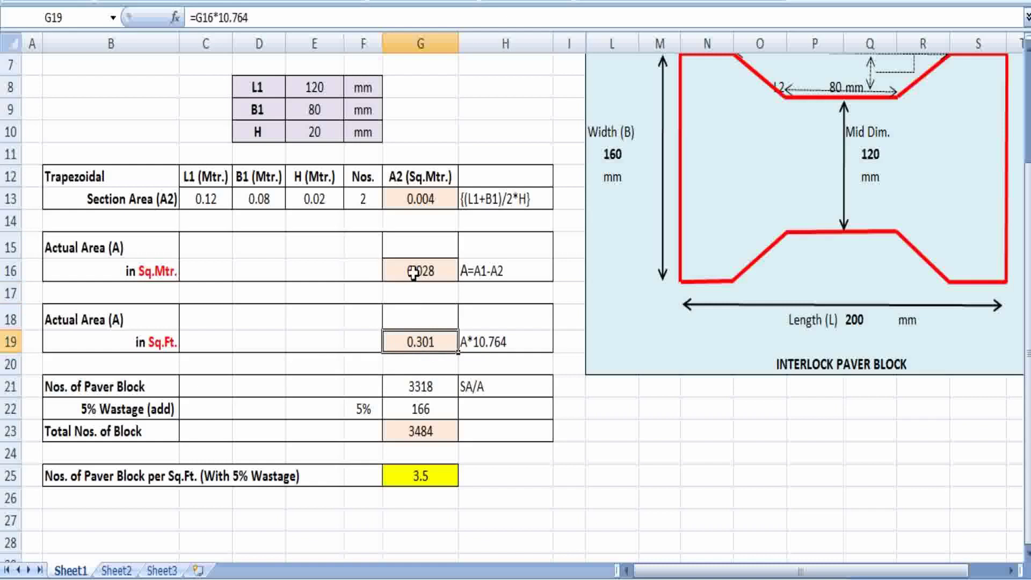
pyautogui.doubleClick(434, 343)
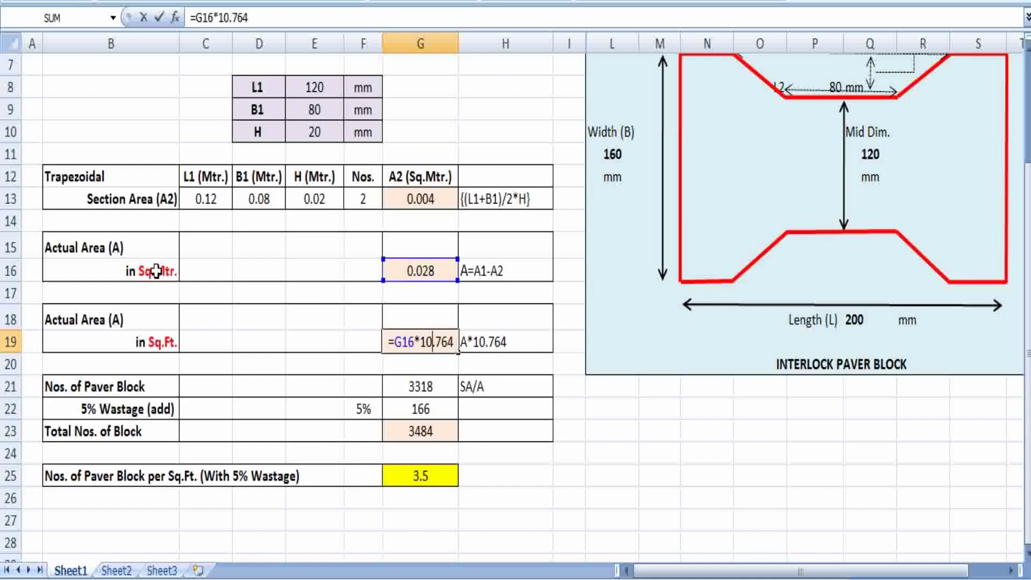
pyautogui.hotkey('ctrl', 'Return')
pyautogui.click(466, 362)
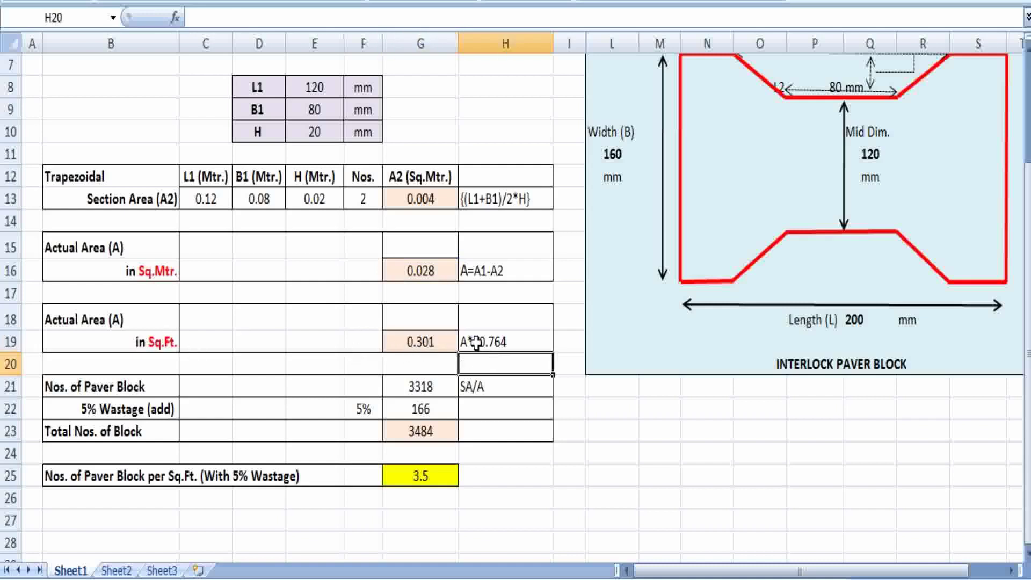
# Step: Inspect the Nos. of Paver Block formula in G21 and trace its references to the surface area and square-foot block area
pyautogui.scroll(-1, 475, 343)
pyautogui.scroll(1, 382, 272)
pyautogui.scroll(1, 394, 411)
pyautogui.scroll(-1, 408, 397)
pyautogui.click(424, 386)
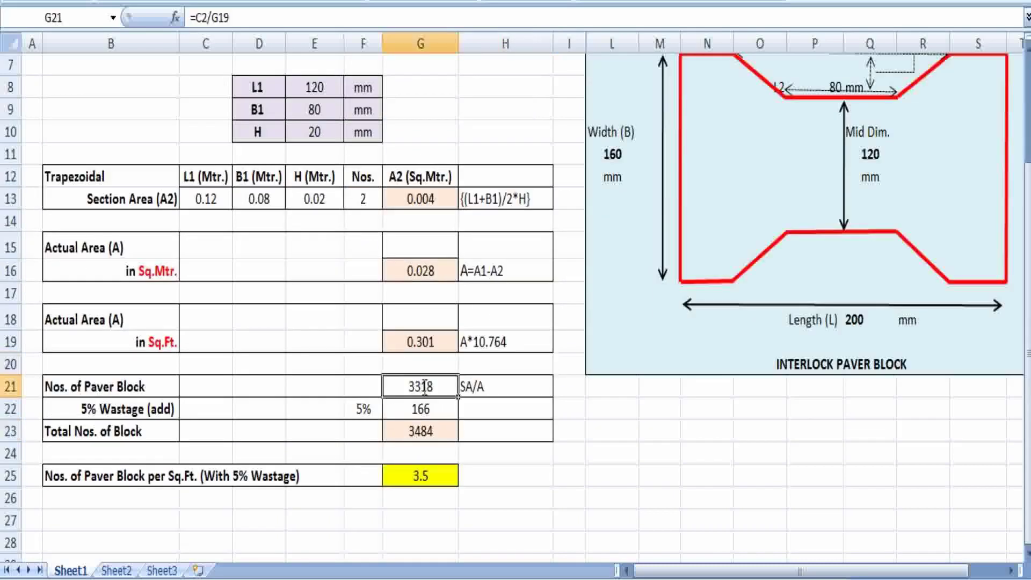
pyautogui.doubleClick(425, 387)
pyautogui.scroll(2, 399, 374)
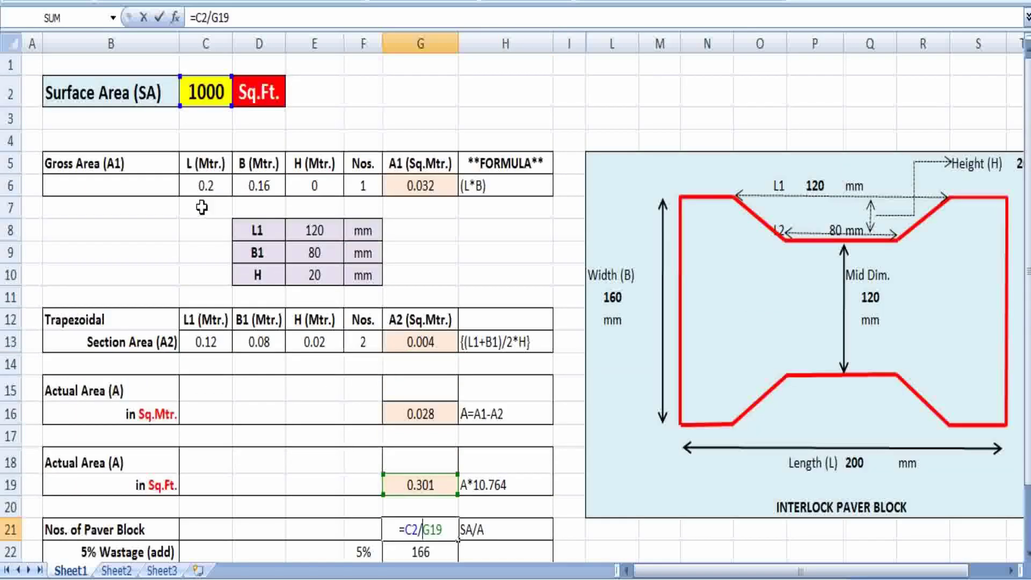
pyautogui.scroll(-1, 414, 375)
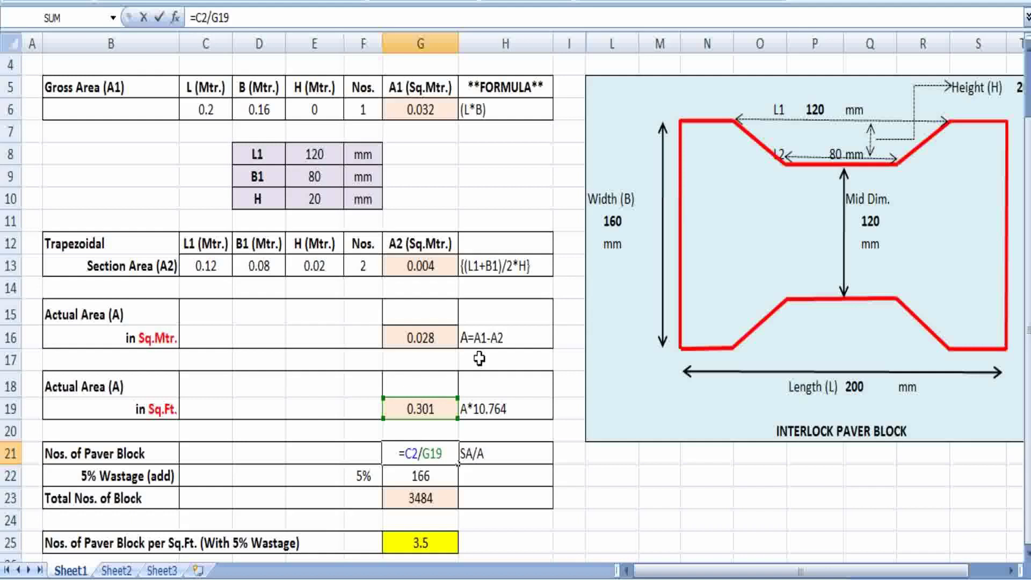
pyautogui.hotkey('ctrl', 'Return')
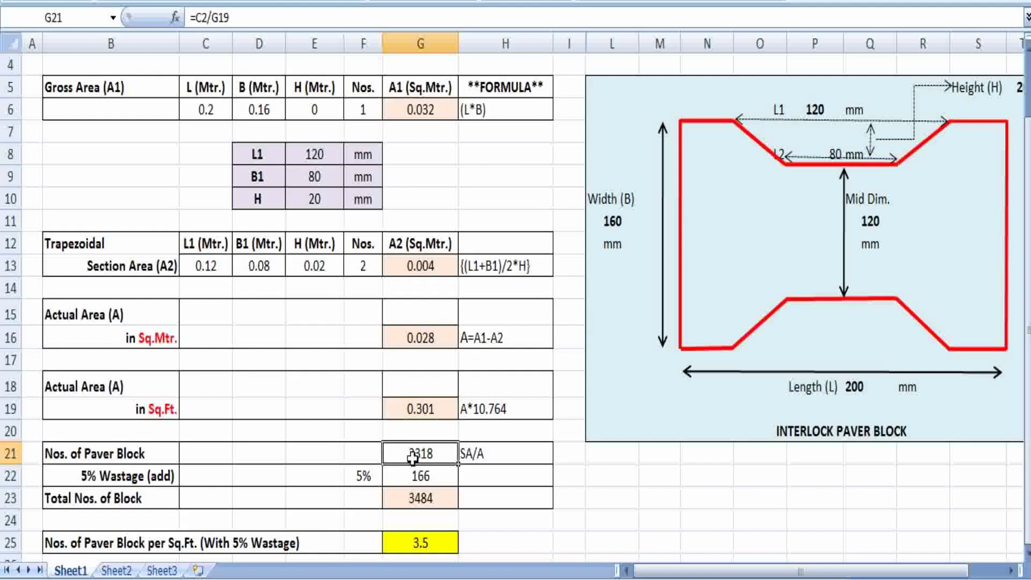
# Step: Examine the 5% wastage formula in G22 and the Total Nos. of Block formula in G23, leaving both as they are
pyautogui.scroll(-1, 412, 456)
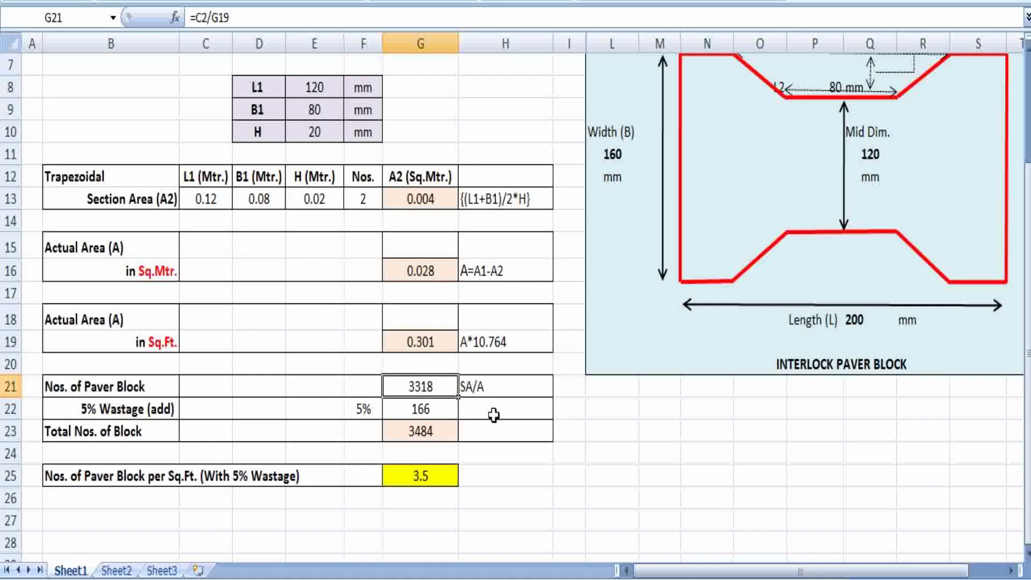
pyautogui.scroll(1, 494, 415)
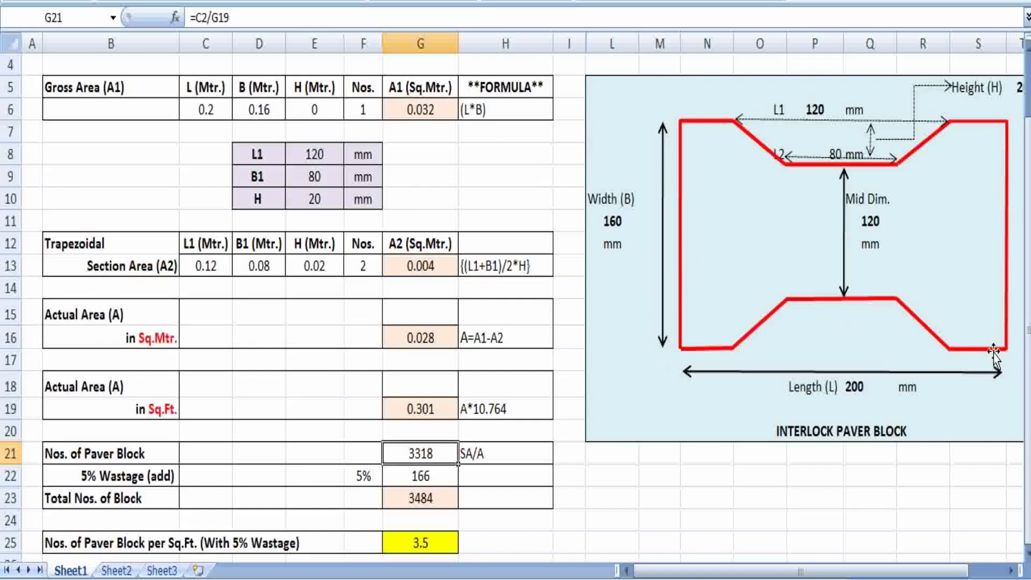
pyautogui.scroll(1, 779, 189)
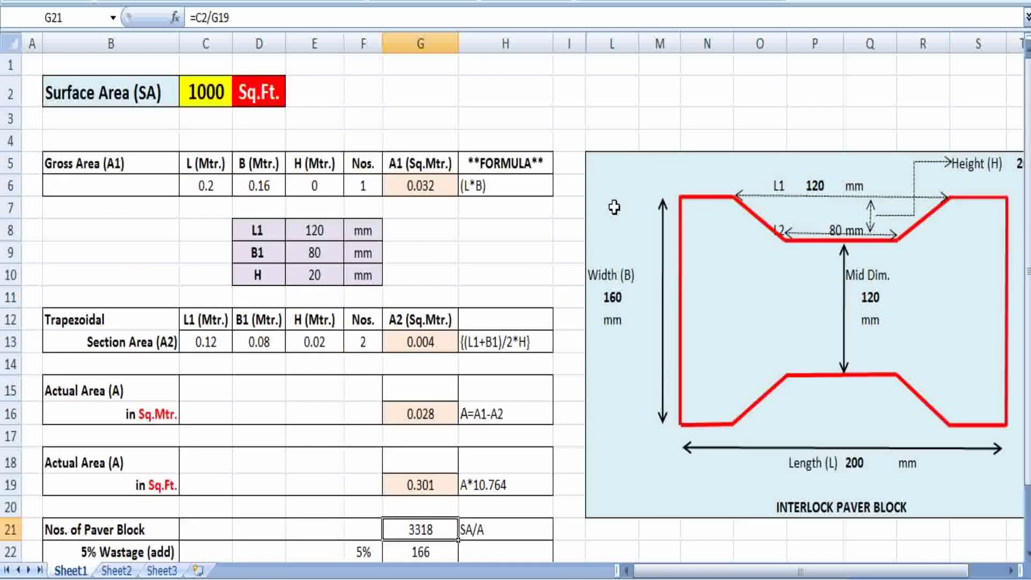
pyautogui.scroll(-2, 615, 207)
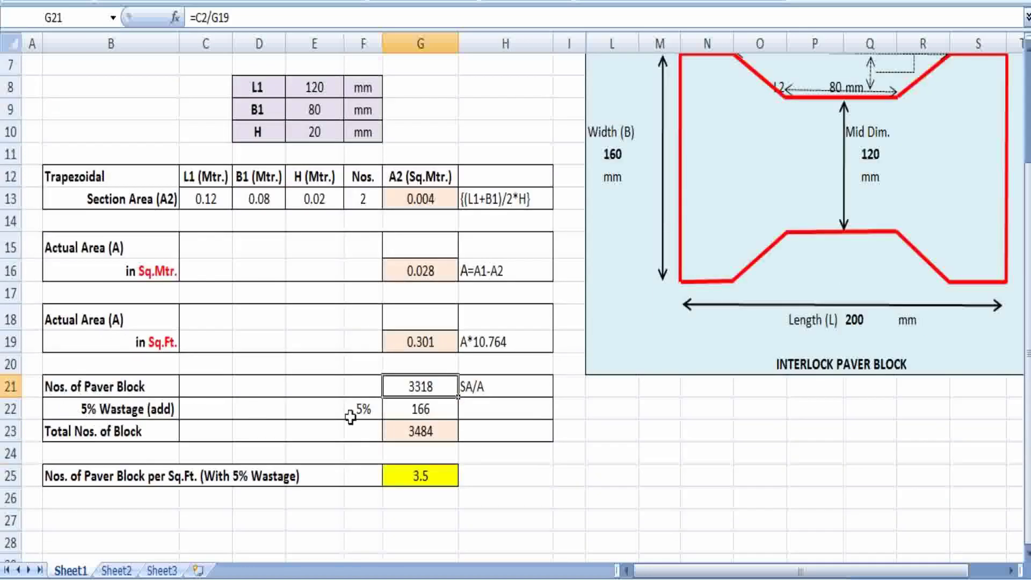
pyautogui.doubleClick(421, 411)
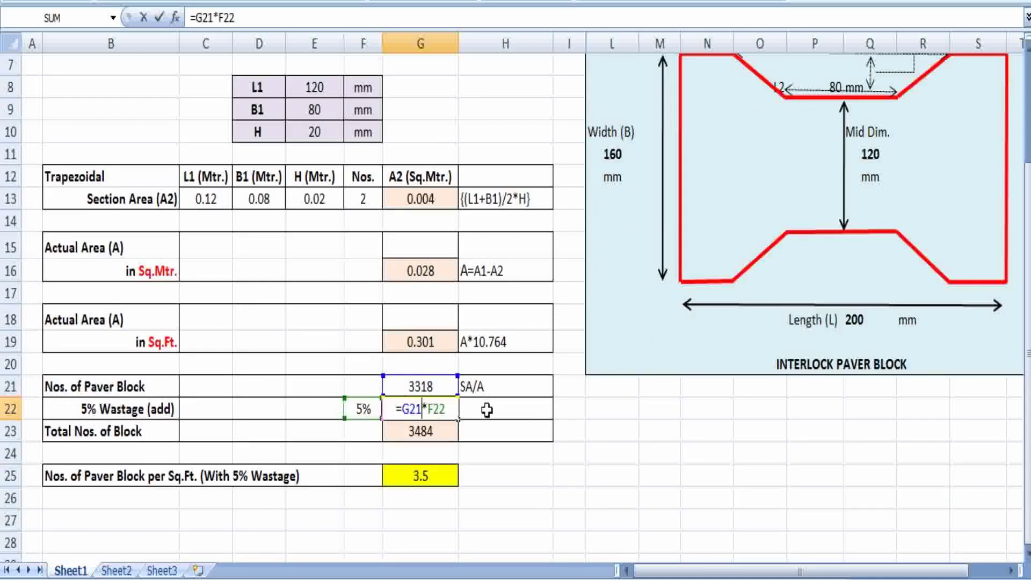
pyautogui.hotkey('ctrl', 'Return')
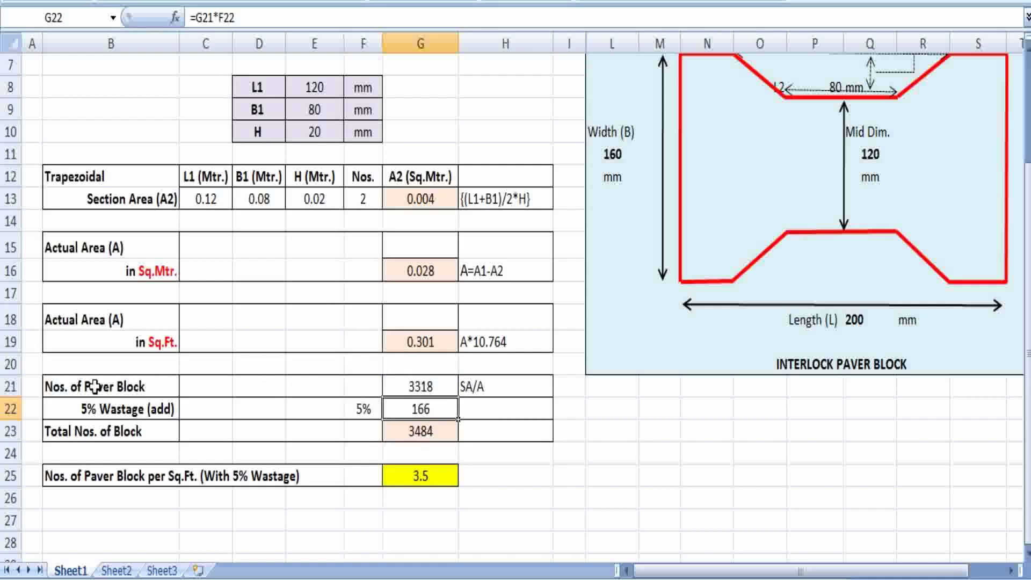
pyautogui.click(406, 433)
pyautogui.doubleClick(427, 434)
pyautogui.press('Escape')
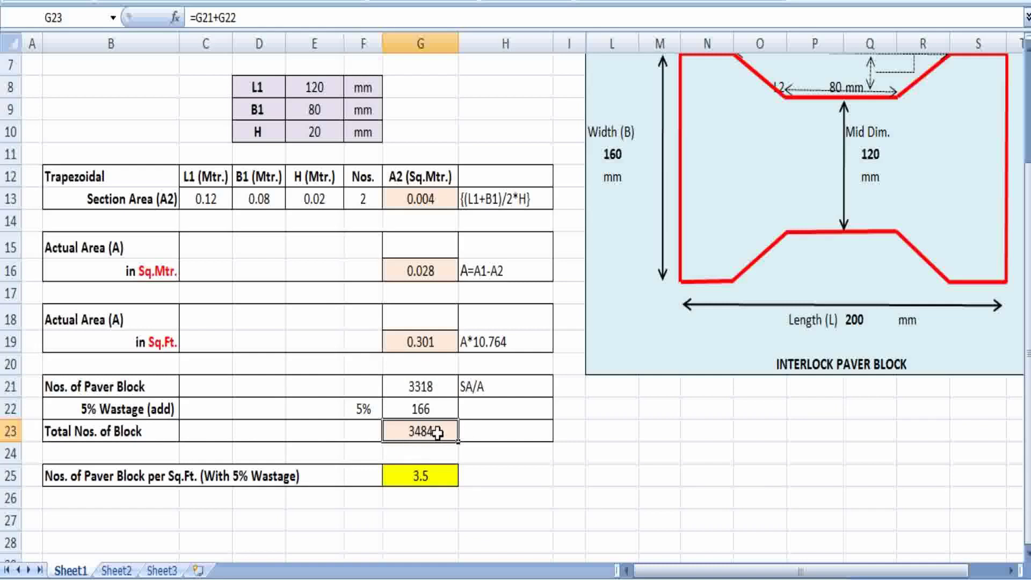
# Step: Inspect the formula in G25 for paver blocks per Sq.Ft. with wastage and trace its references to the total blocks and surface area
pyautogui.scroll(1, 477, 432)
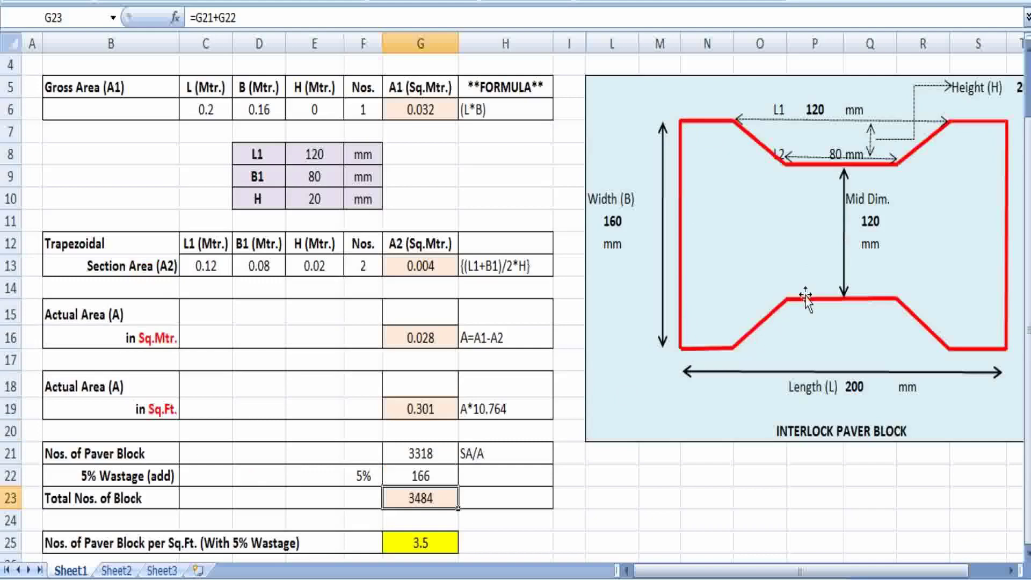
pyautogui.scroll(1, 387, 307)
pyautogui.scroll(-3, 386, 308)
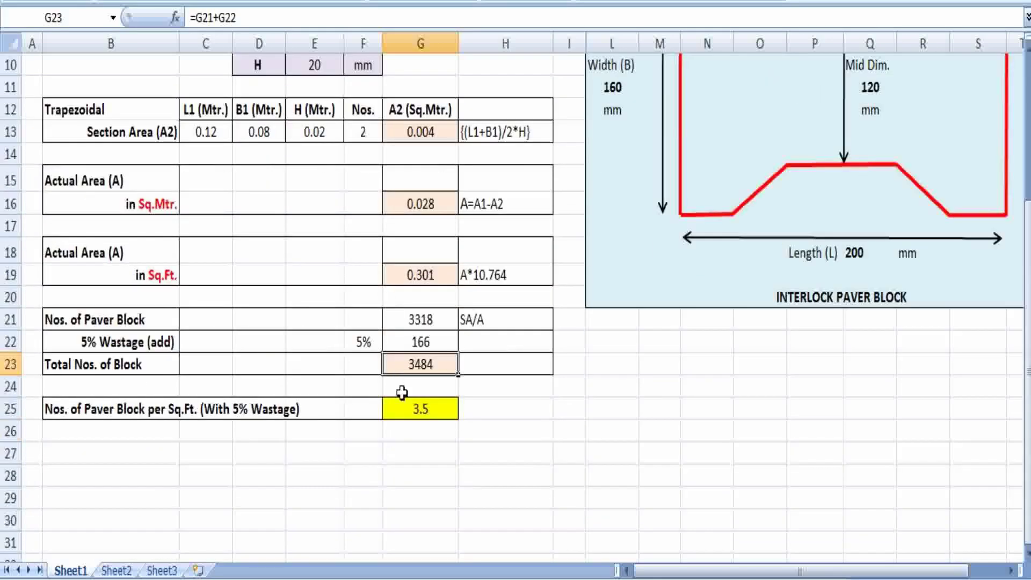
pyautogui.scroll(1, 276, 359)
pyautogui.scroll(1, 276, 359)
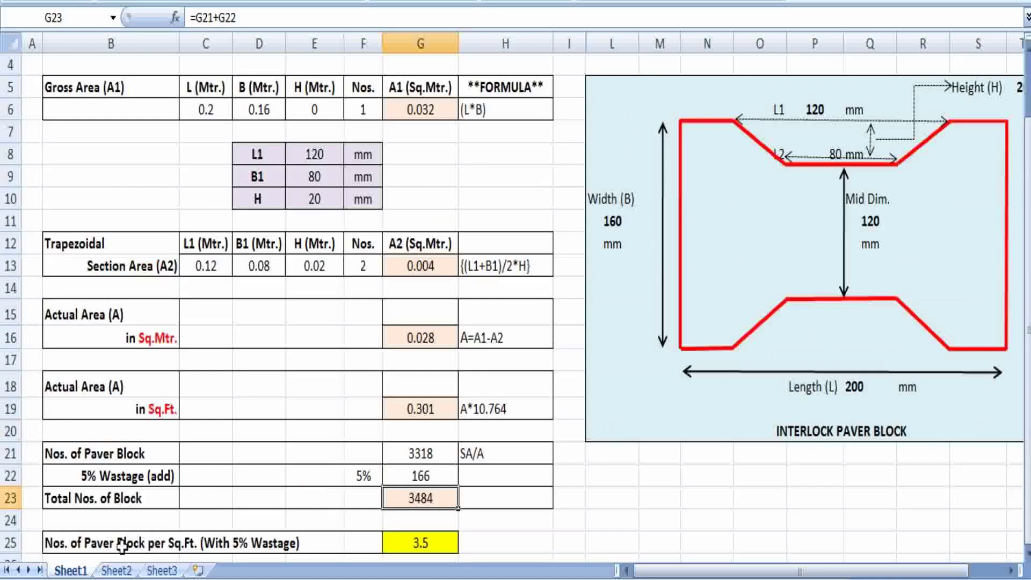
pyautogui.click(426, 544)
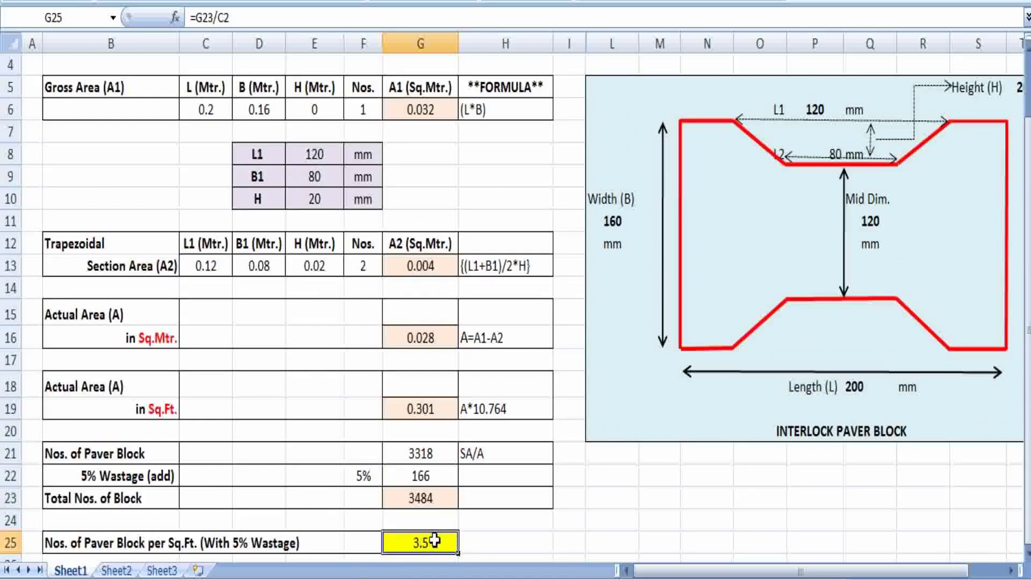
pyautogui.doubleClick(434, 544)
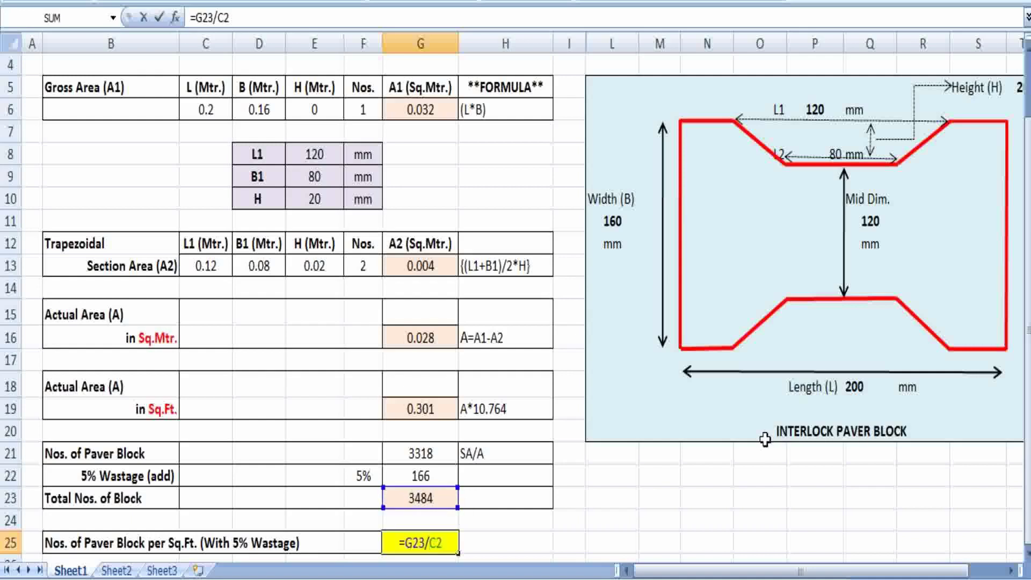
pyautogui.scroll(1, 472, 513)
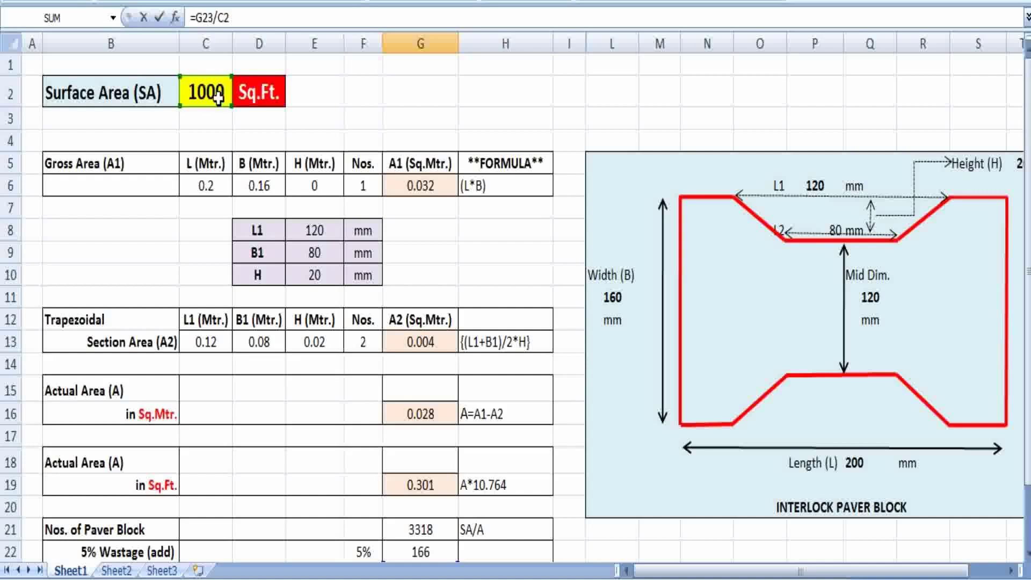
pyautogui.scroll(-3, 531, 455)
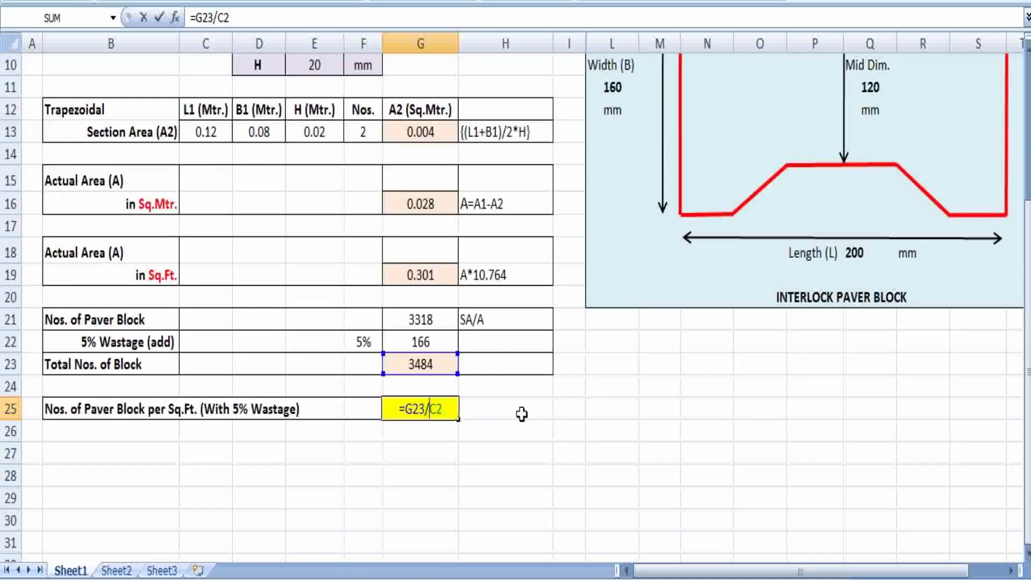
pyautogui.hotkey('ctrl', 'Return')
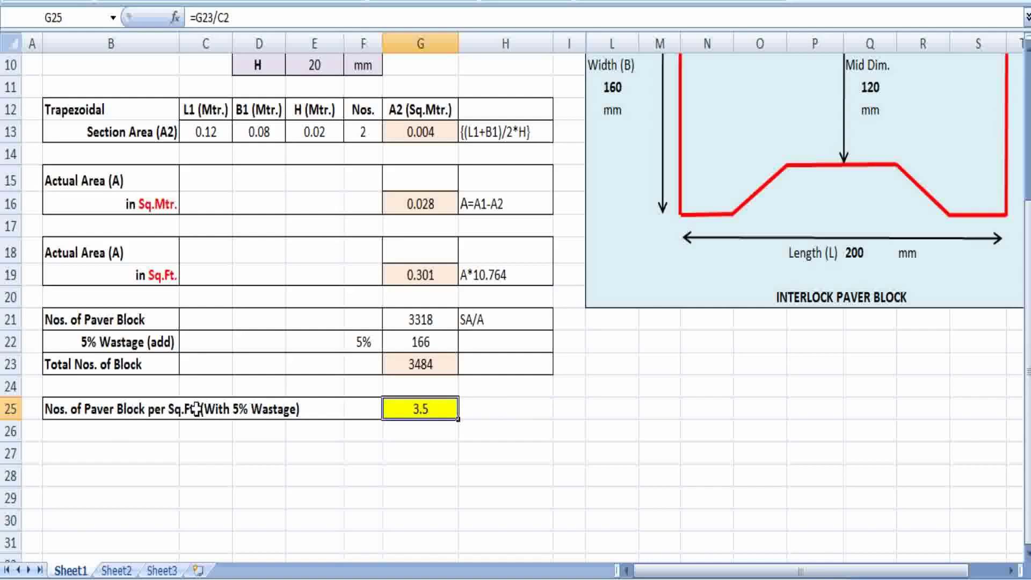
# Step: Review the whole calculation against the paver block drawing, from the surface area down to the number of blocks per Sq.Ft
pyautogui.scroll(1, 500, 409)
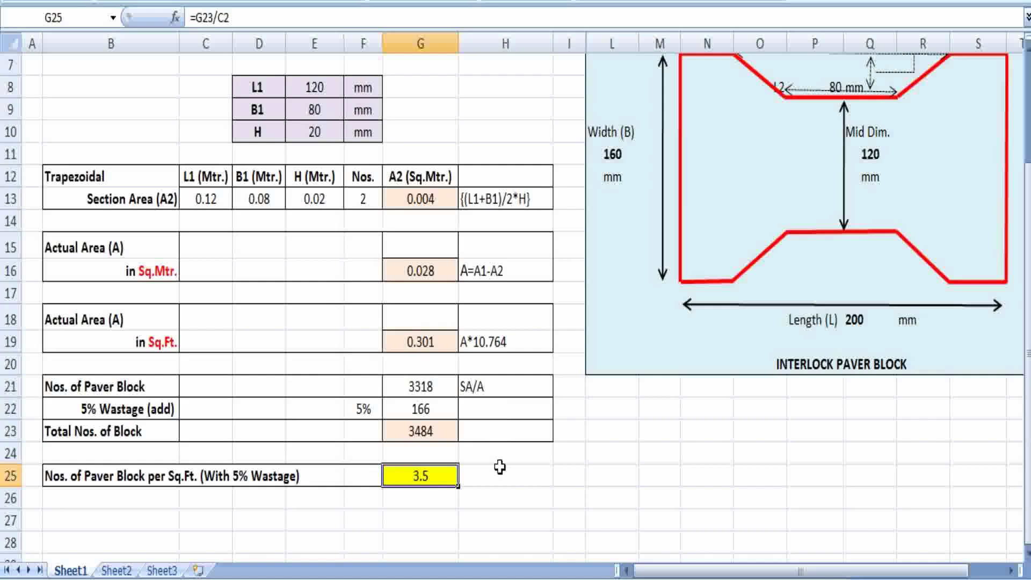
pyautogui.scroll(2, 500, 466)
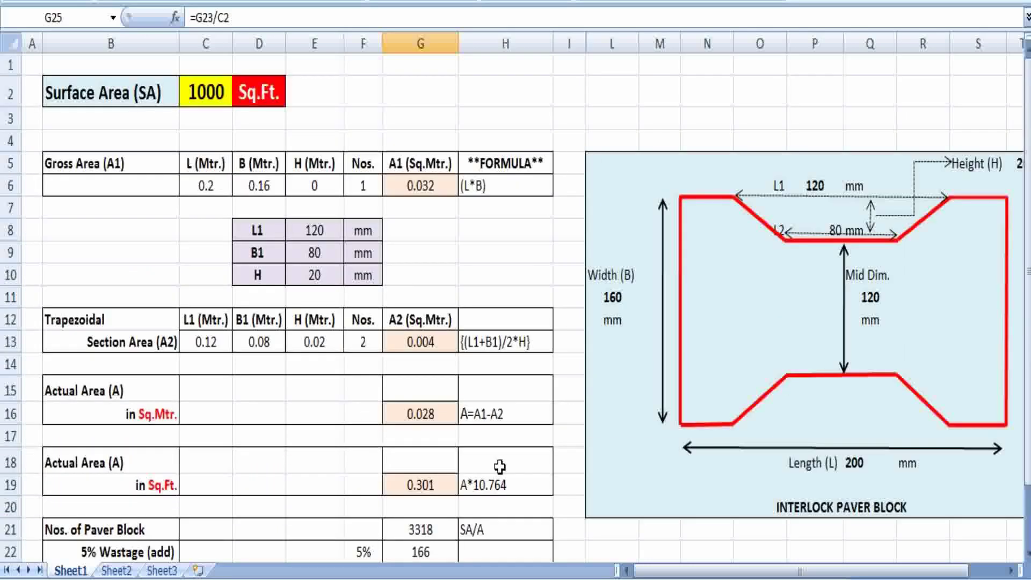
pyautogui.scroll(-1, 499, 467)
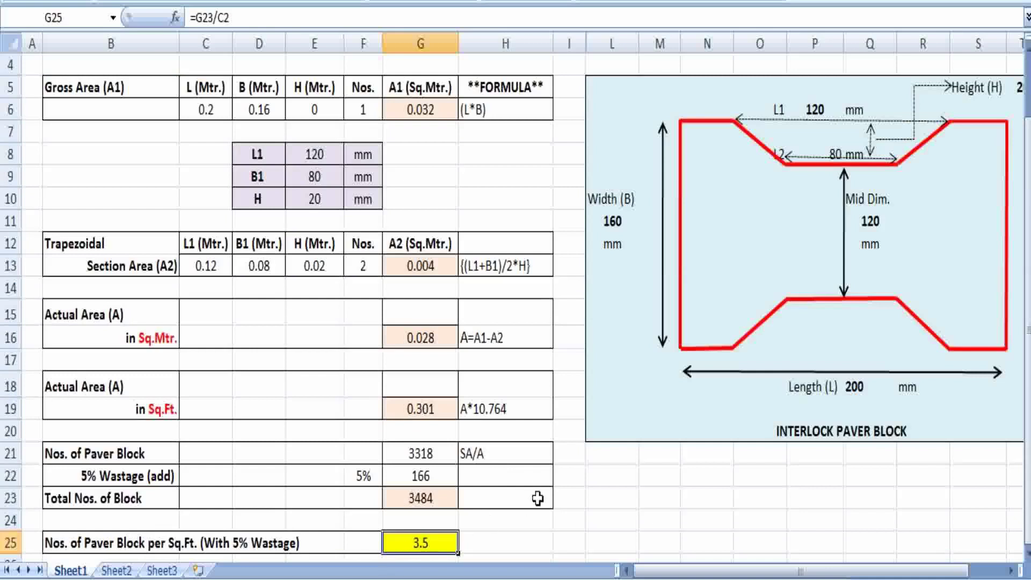
pyautogui.scroll(1, 538, 498)
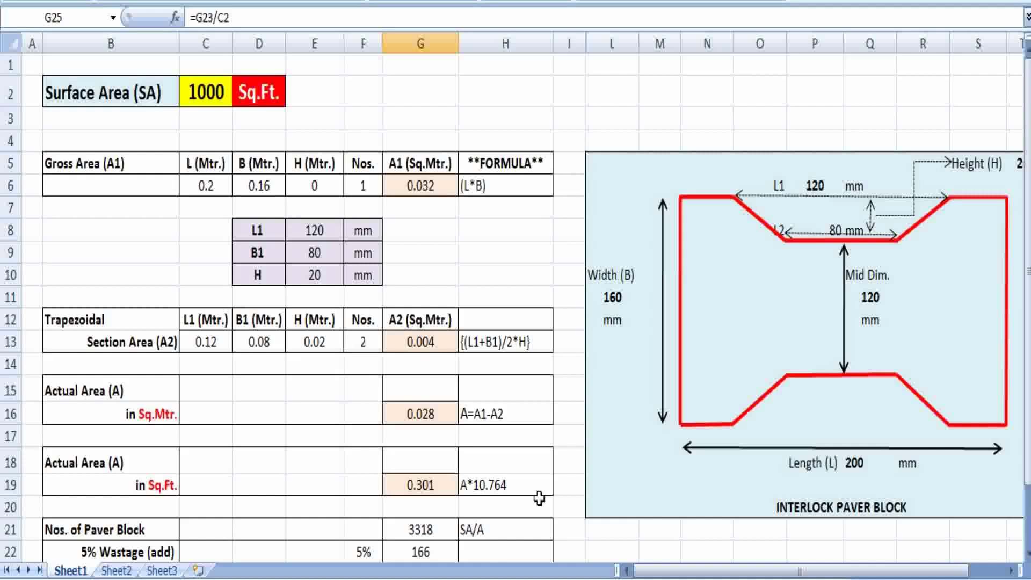
pyautogui.scroll(-2, 526, 263)
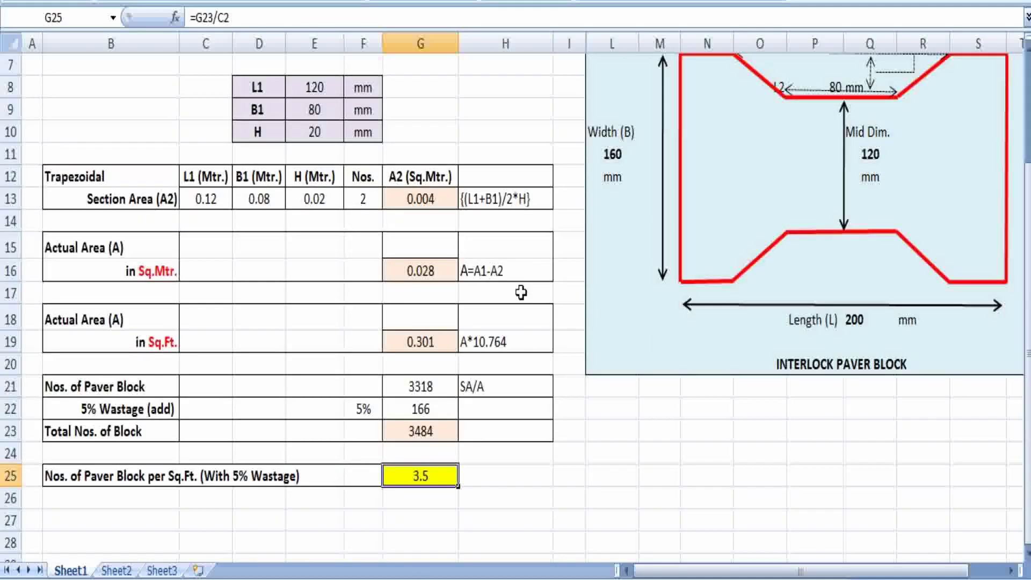
pyautogui.scroll(2, 521, 293)
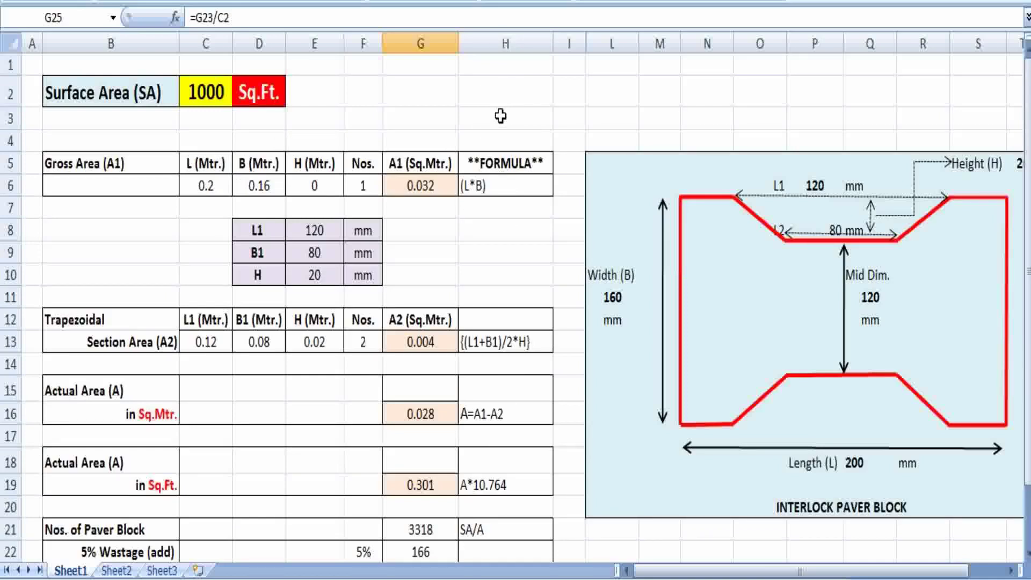
pyautogui.scroll(-1, 501, 134)
pyautogui.scroll(-1, 500, 199)
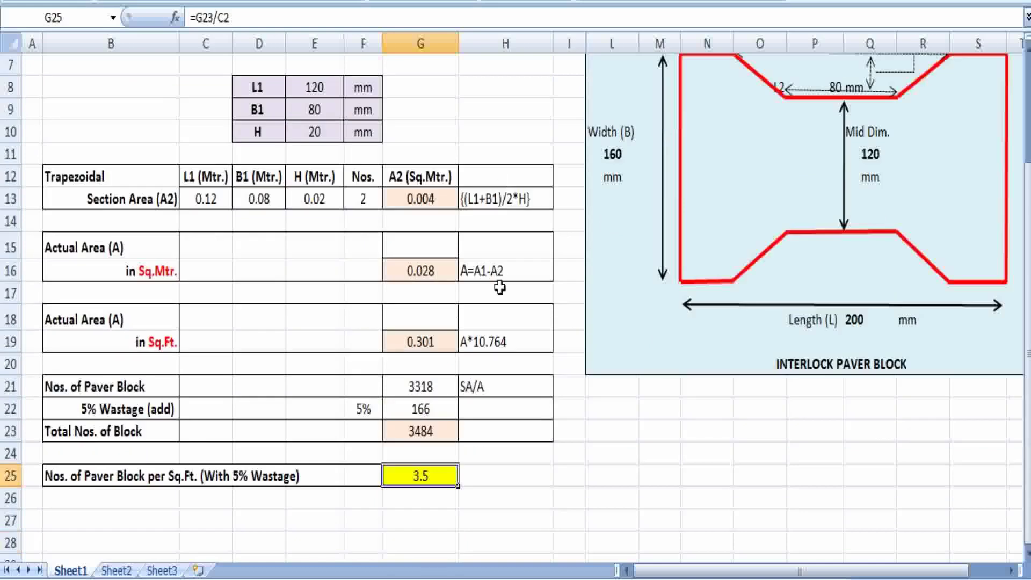
pyautogui.scroll(1, 500, 258)
pyautogui.scroll(1, 500, 222)
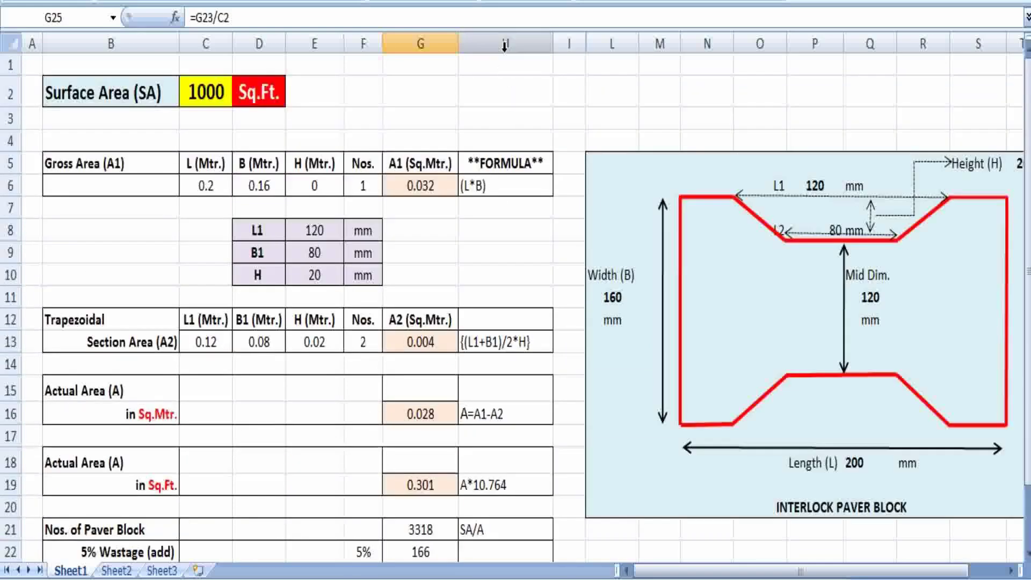
pyautogui.scroll(-1, 504, 66)
pyautogui.scroll(1, 515, 344)
pyautogui.scroll(-2, 520, 225)
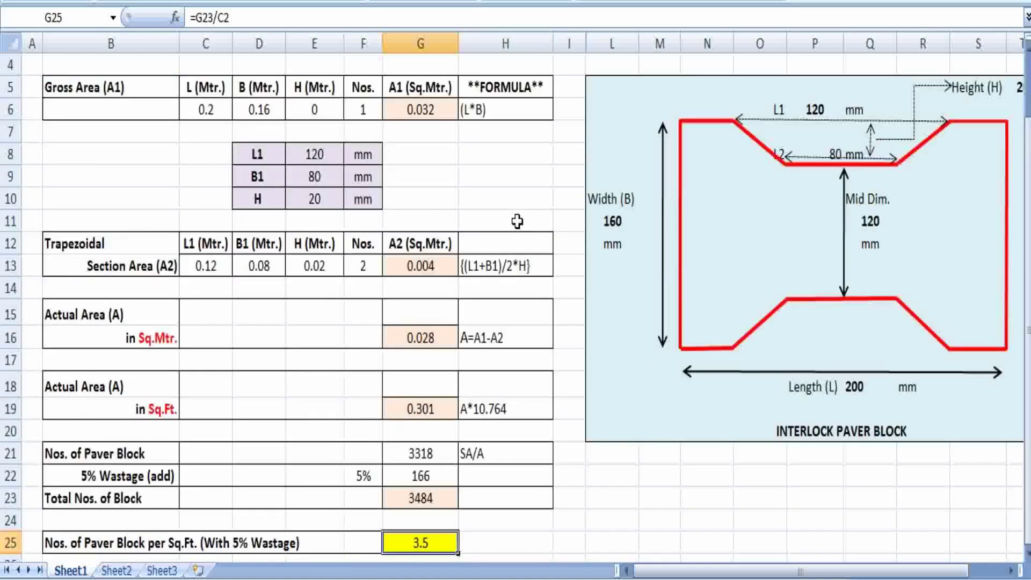
pyautogui.scroll(1, 515, 231)
pyautogui.scroll(1, 504, 299)
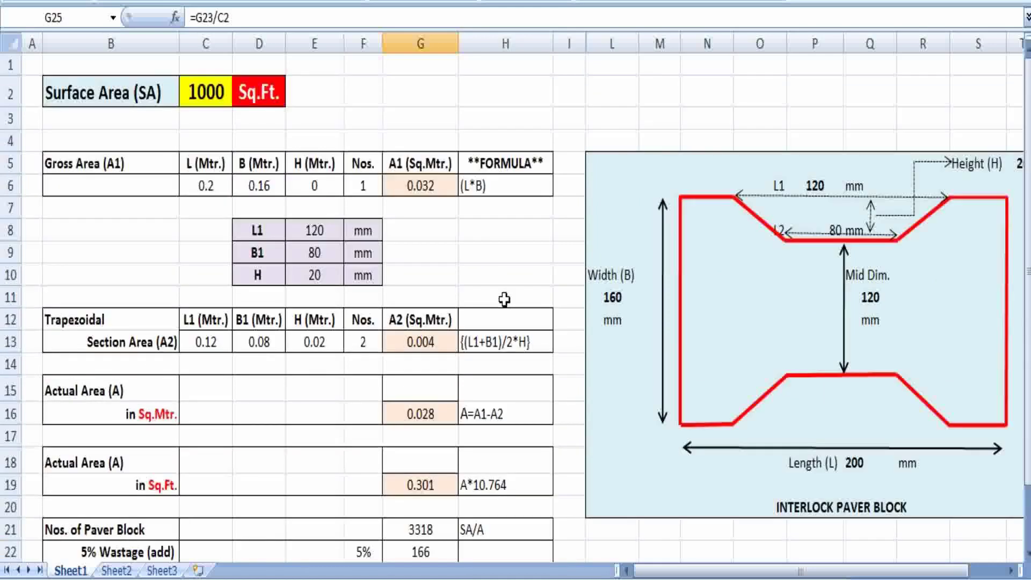